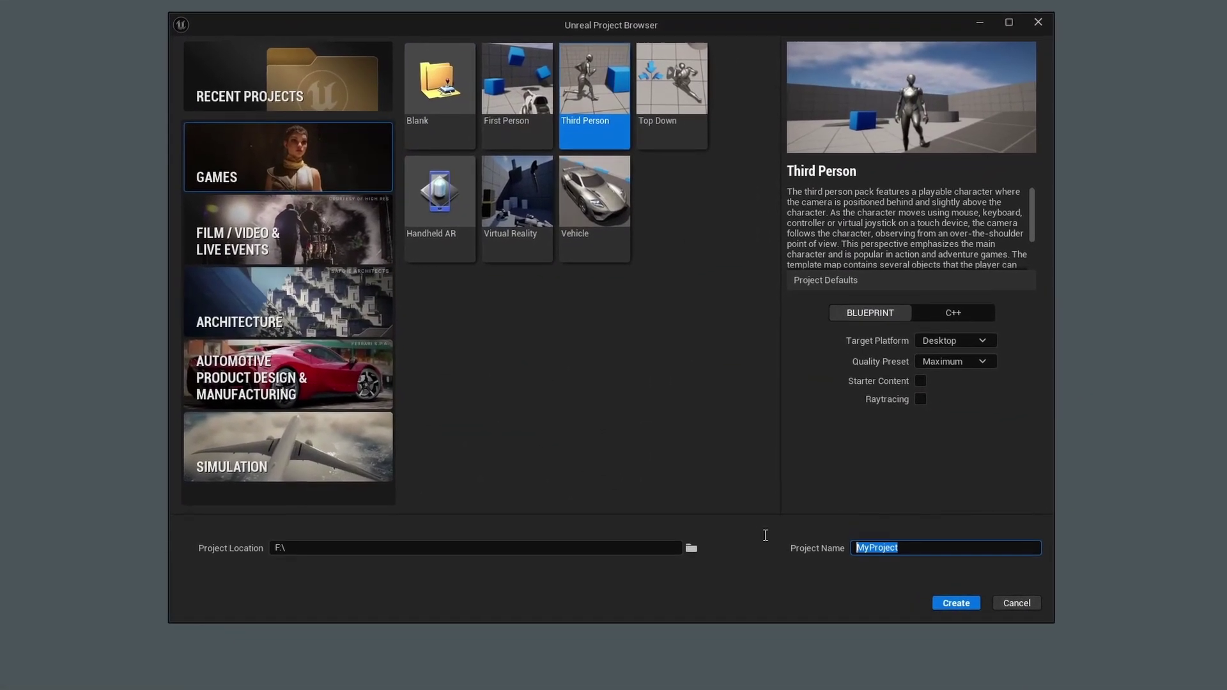
Step: Create a Third Person Blueprint game project named ProceduralDrawing
type("ProceduralDrawing")
left_click(981, 599)
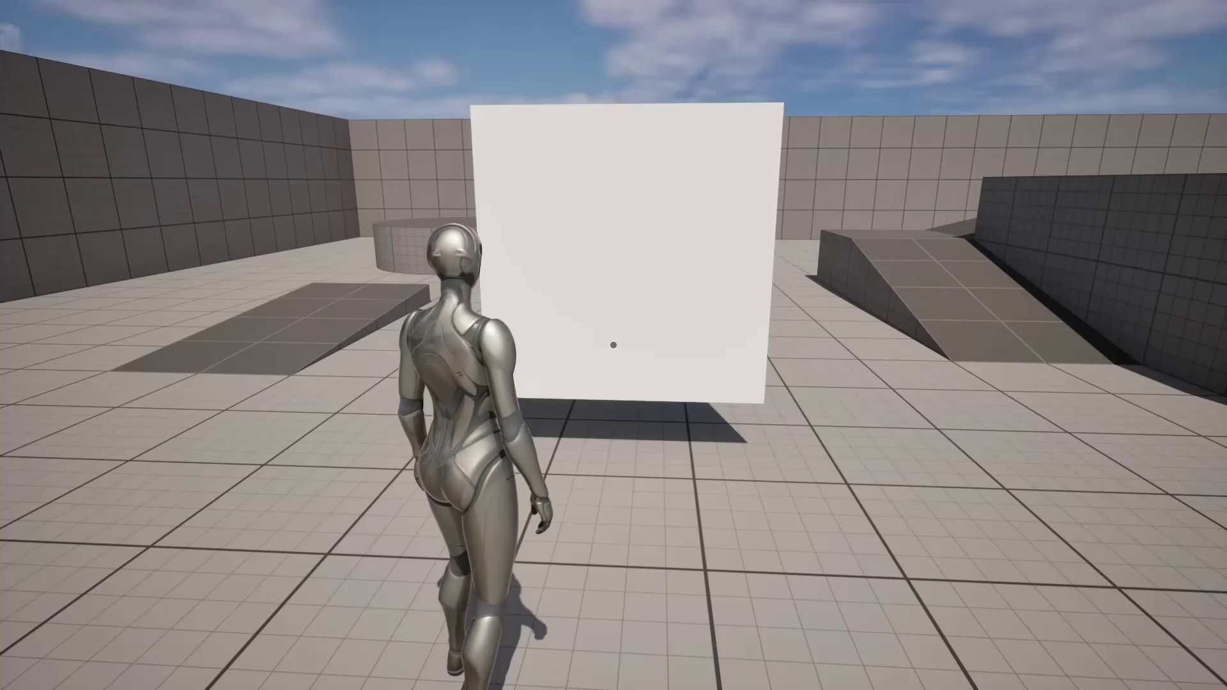
mouse_move(675, 390)
left_mouse_down()
mouse_move(604, 400)
mouse_move(623, 230)
mouse_move(674, 255)
mouse_move(655, 332)
mouse_move(664, 361)
mouse_move(632, 338)
mouse_move(613, 345)
left_mouse_up()
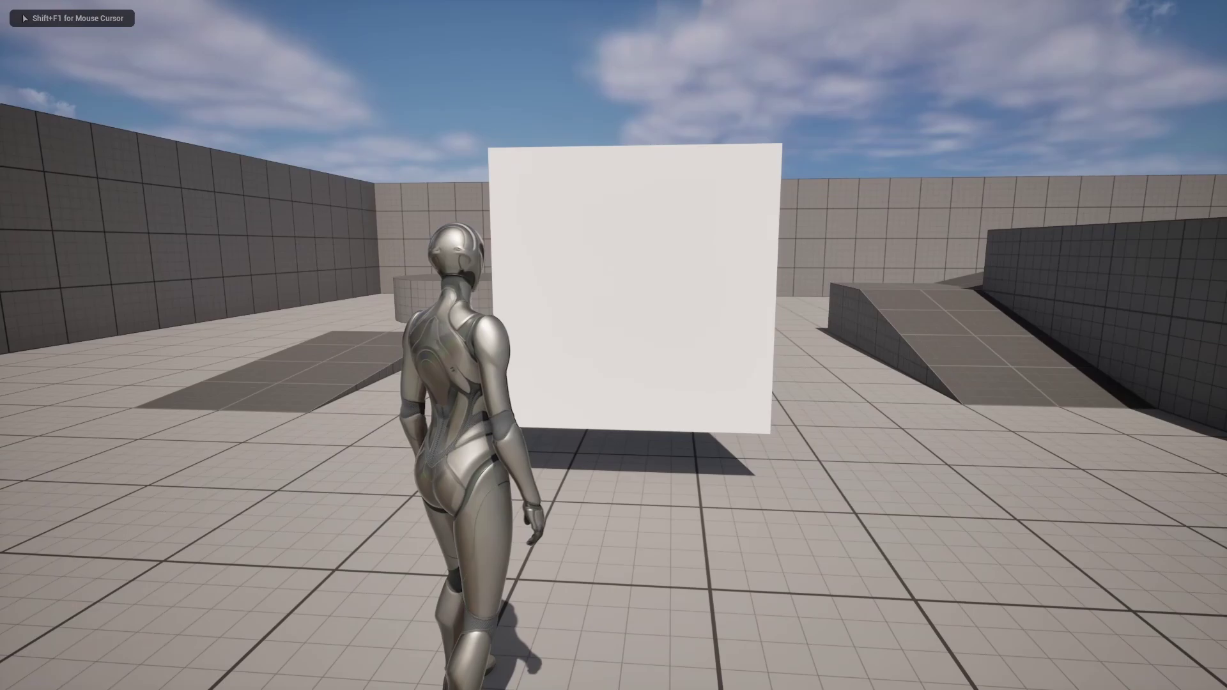
key("w")
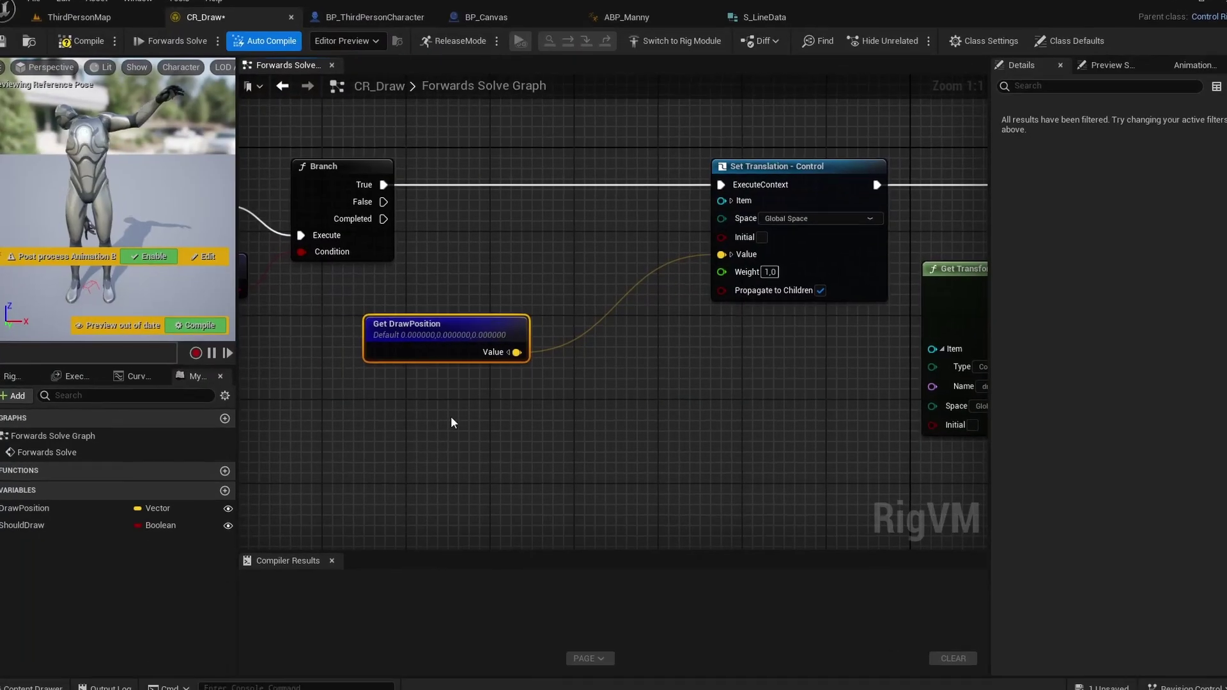
Step: Insert a From World node between Get DrawPosition and the Set Translation control's Value, and test the result in play mode
left_click_drag(554, 332, 555, 332)
type("from wo")
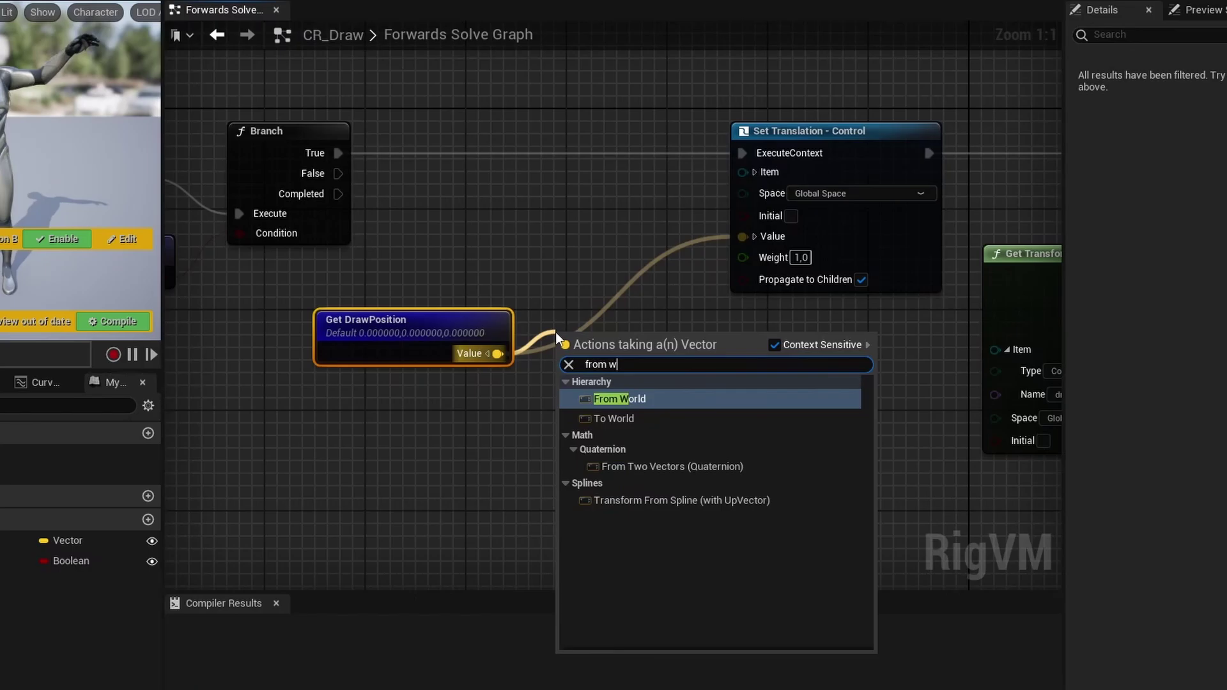
left_click(657, 401)
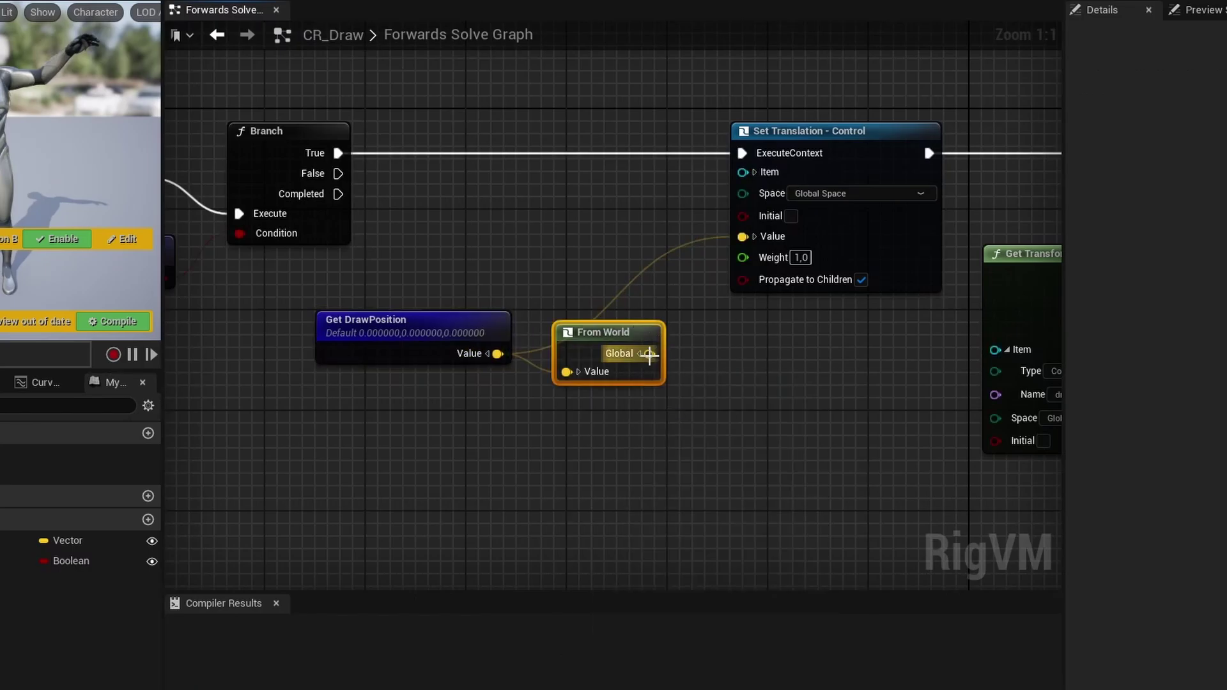
left_click_drag(591, 357, 603, 319)
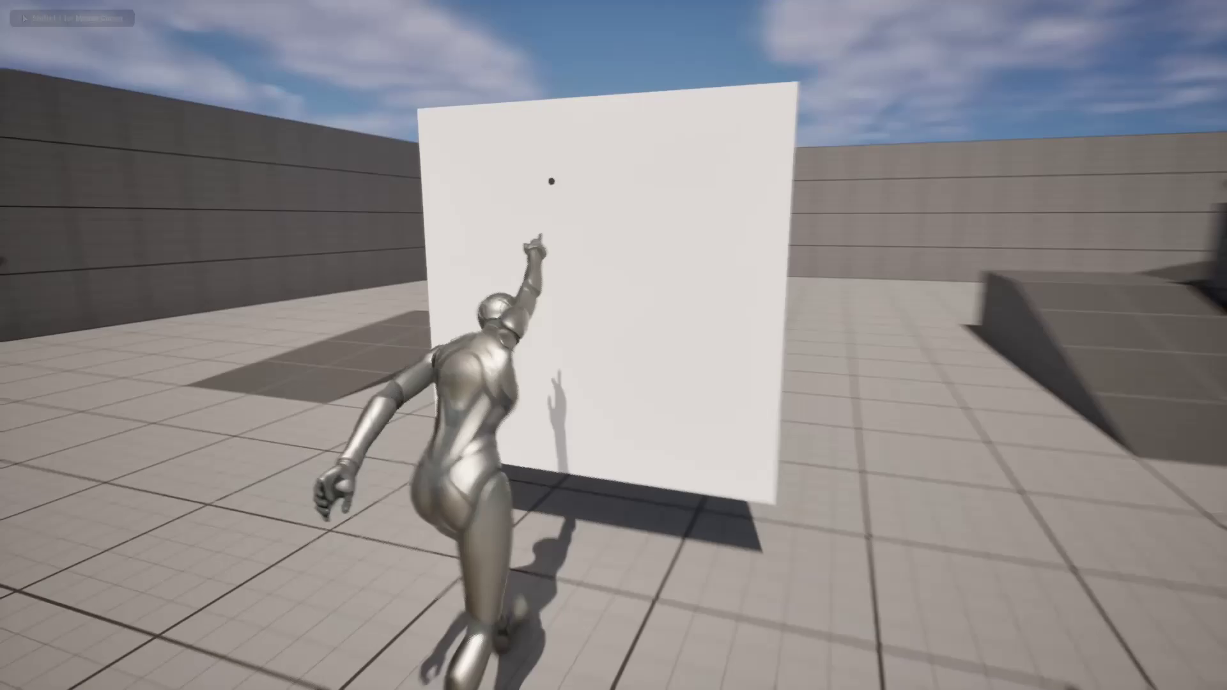
key("d")
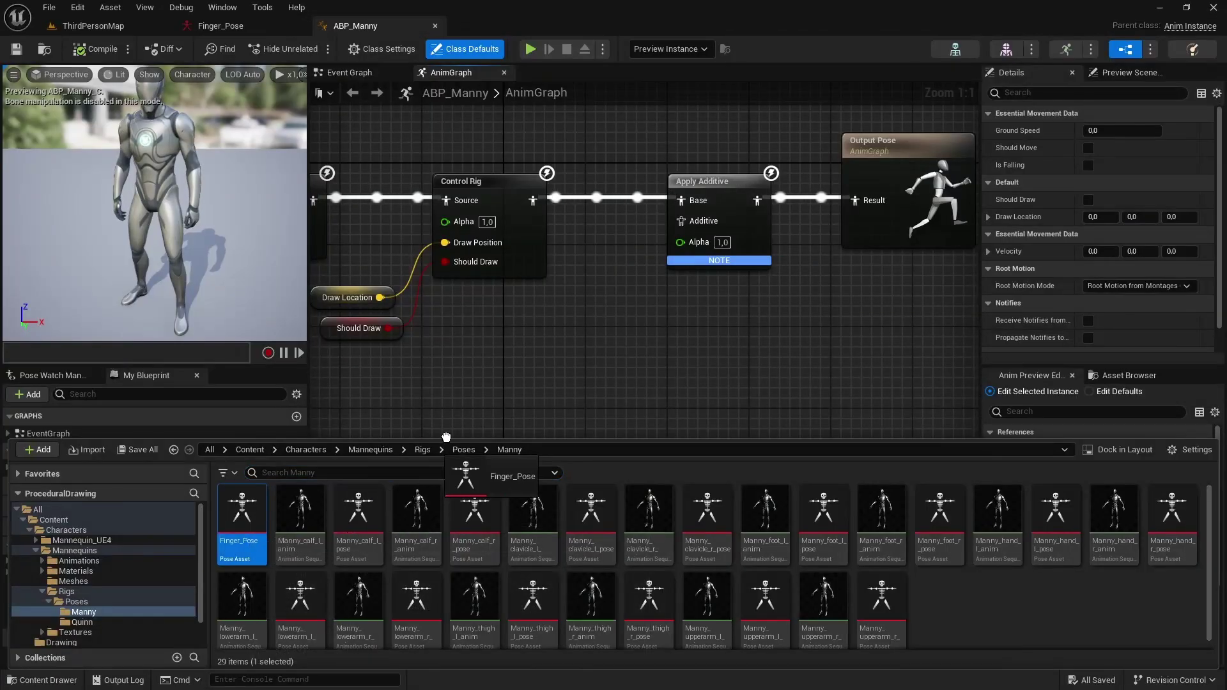
Step: Add the Finger_Pose asset to ABP_Manny's AnimGraph and convert its node to one that returns a pose by name
left_click_drag(613, 353, 612, 353)
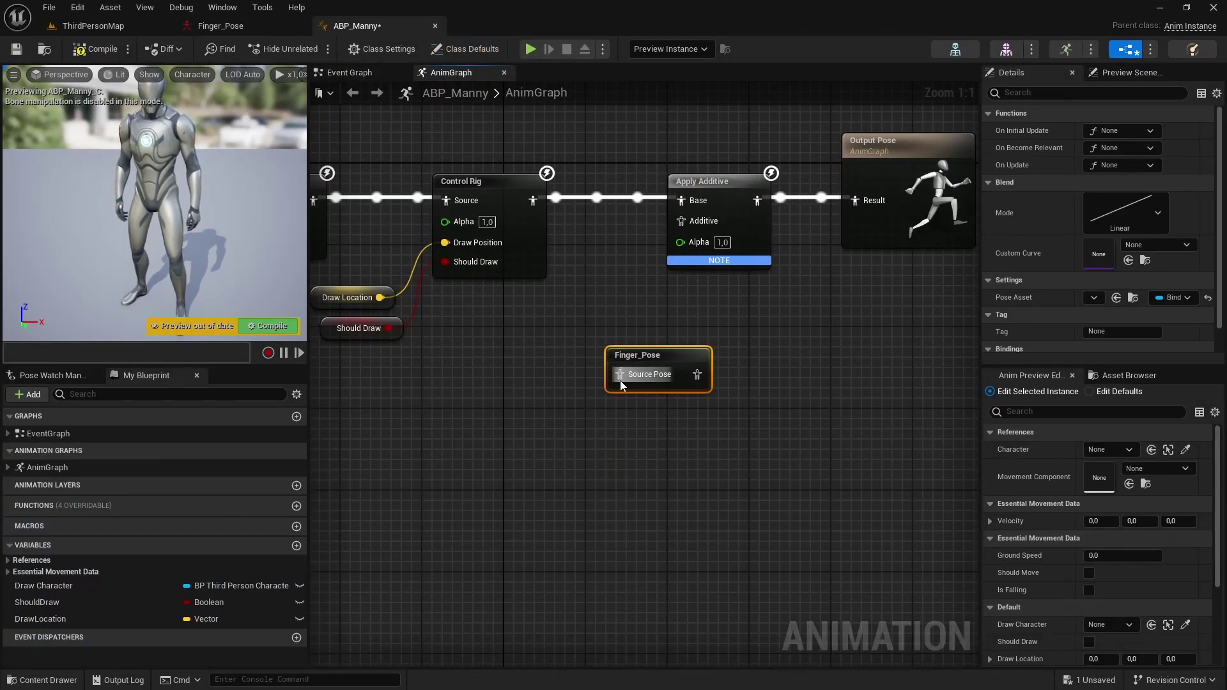
scroll(632, 416, "up", 1)
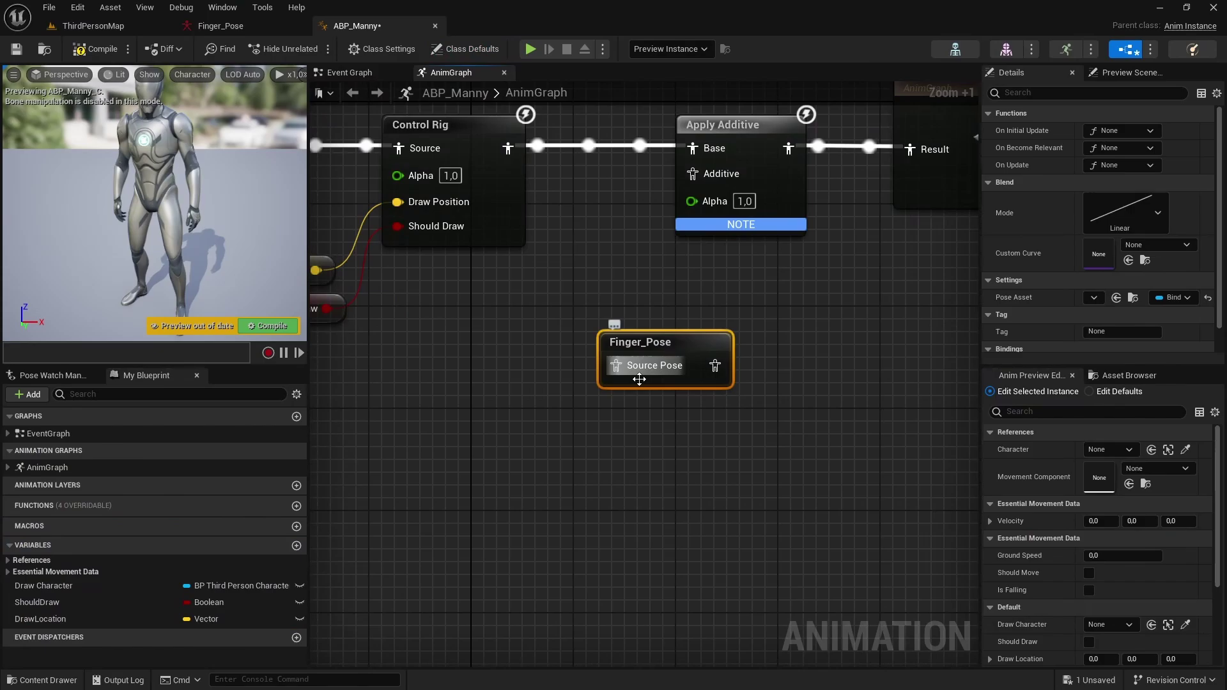
right_click(670, 345)
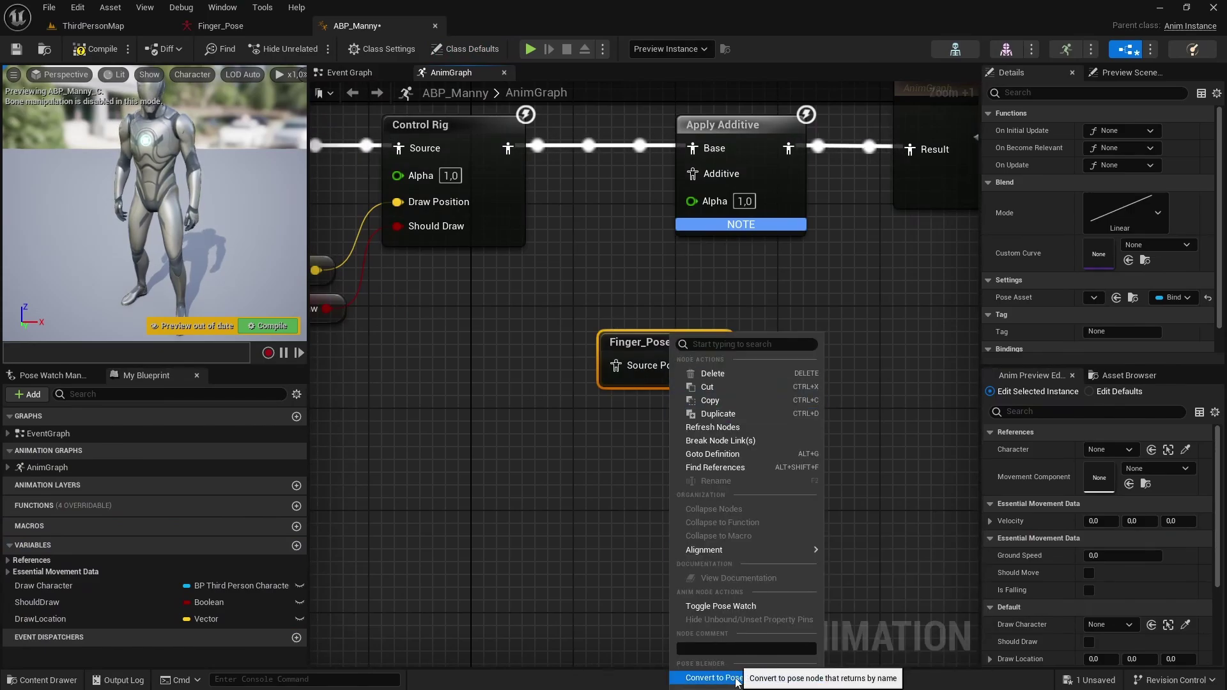
left_click(736, 678)
Step: Set the Finger_Pose node's pose name to Finger_Pose
left_click(660, 341)
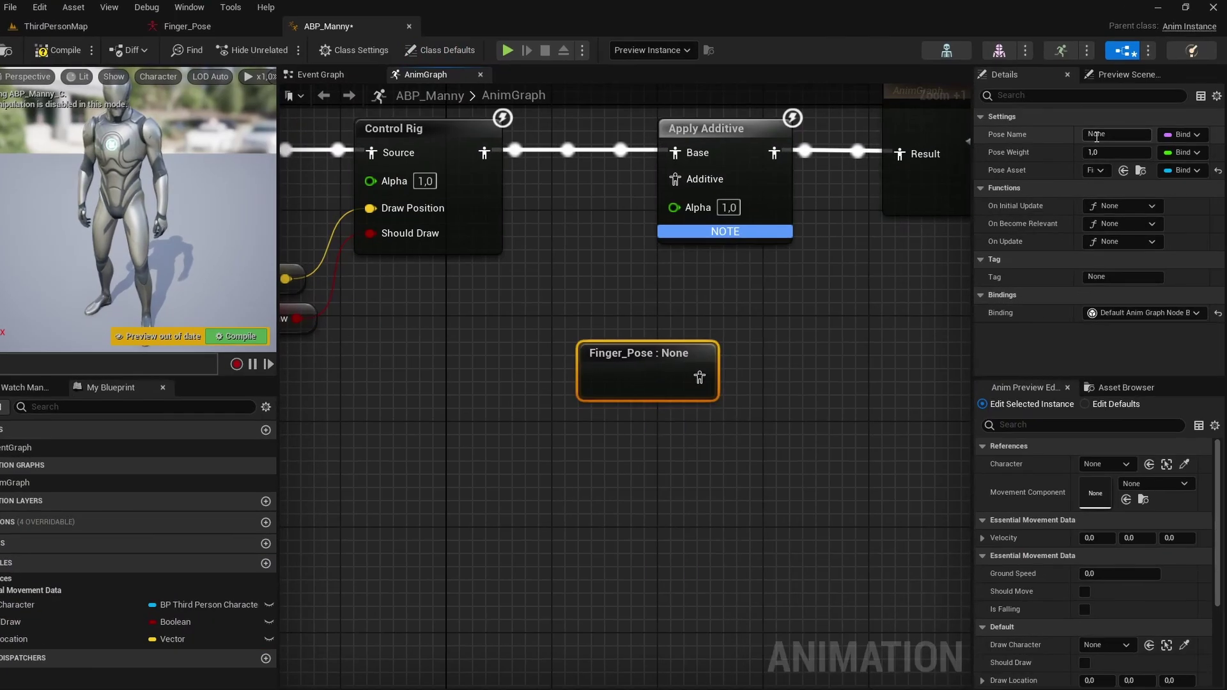
left_click(1119, 130)
type("Finger_Pos")
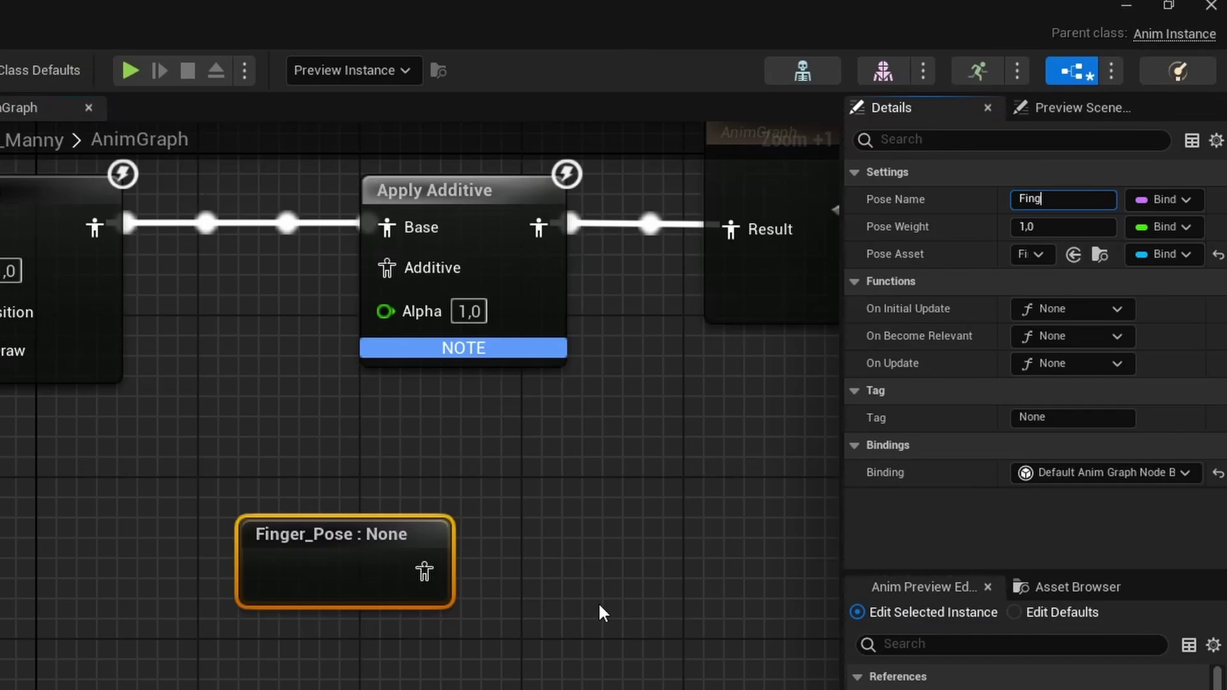
type("e")
key("Return")
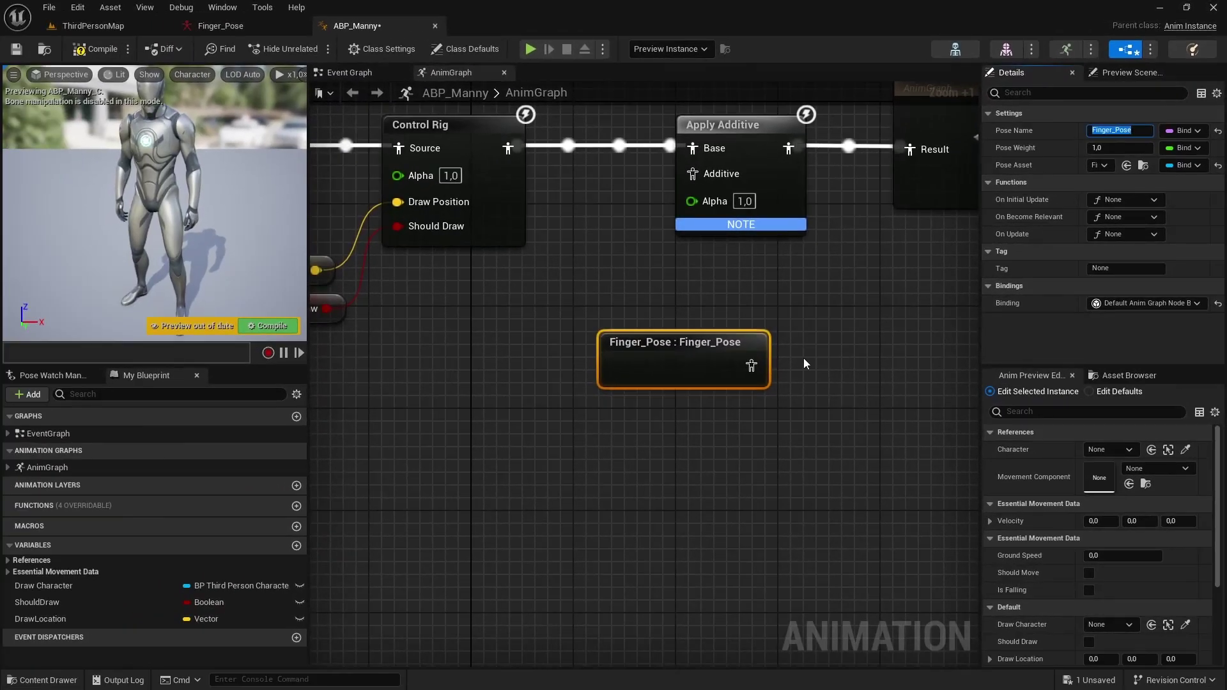
Step: Compile ABP_Manny with Finger_Pose feeding Apply Additive's Additive input, and enlarge the character preview
left_click(248, 32)
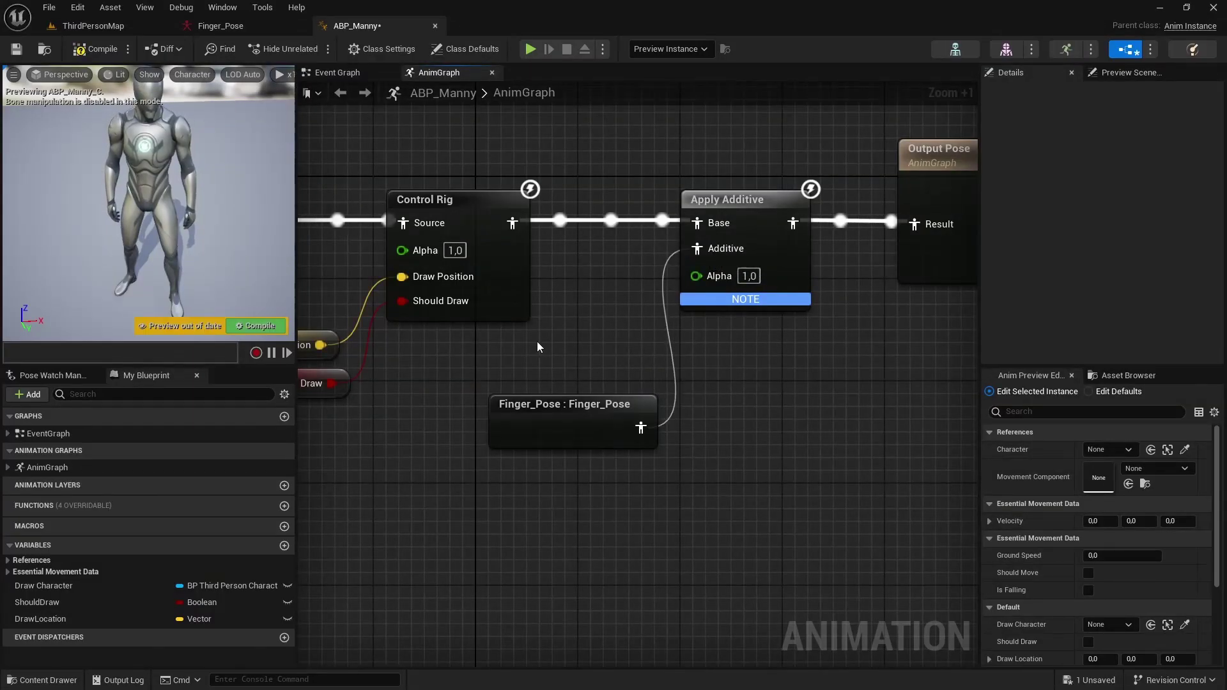
left_click(96, 50)
left_click_drag(296, 255, 772, 255)
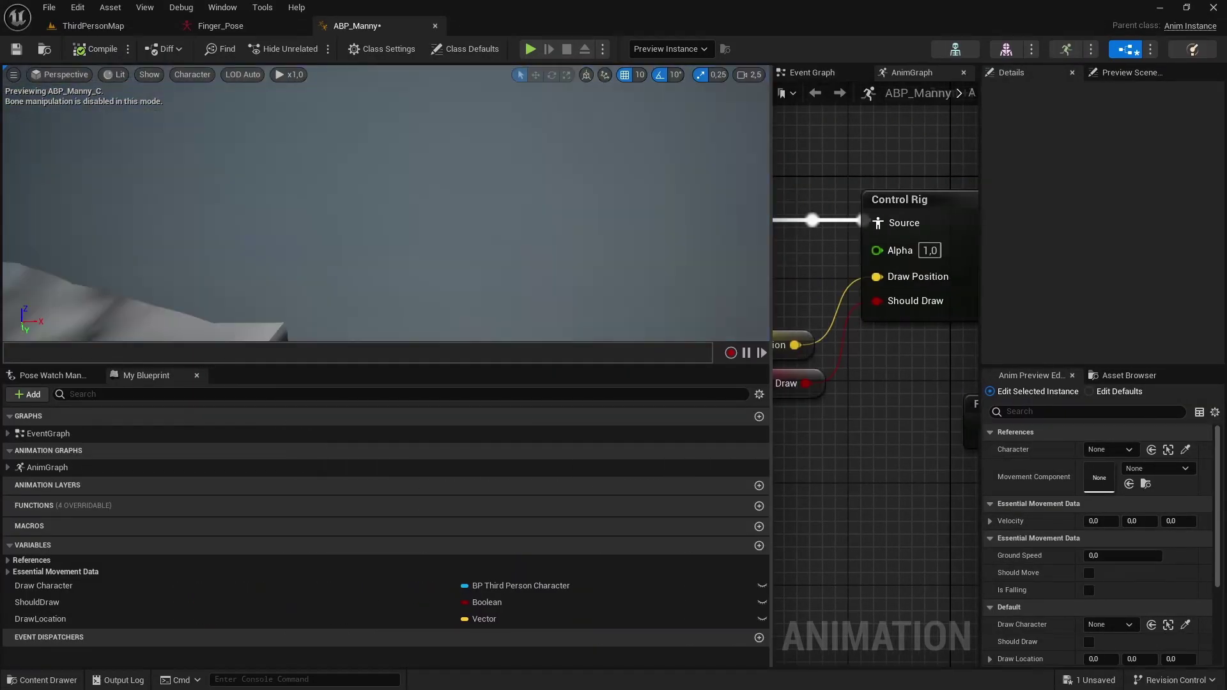
left_click_drag(424, 365, 424, 653)
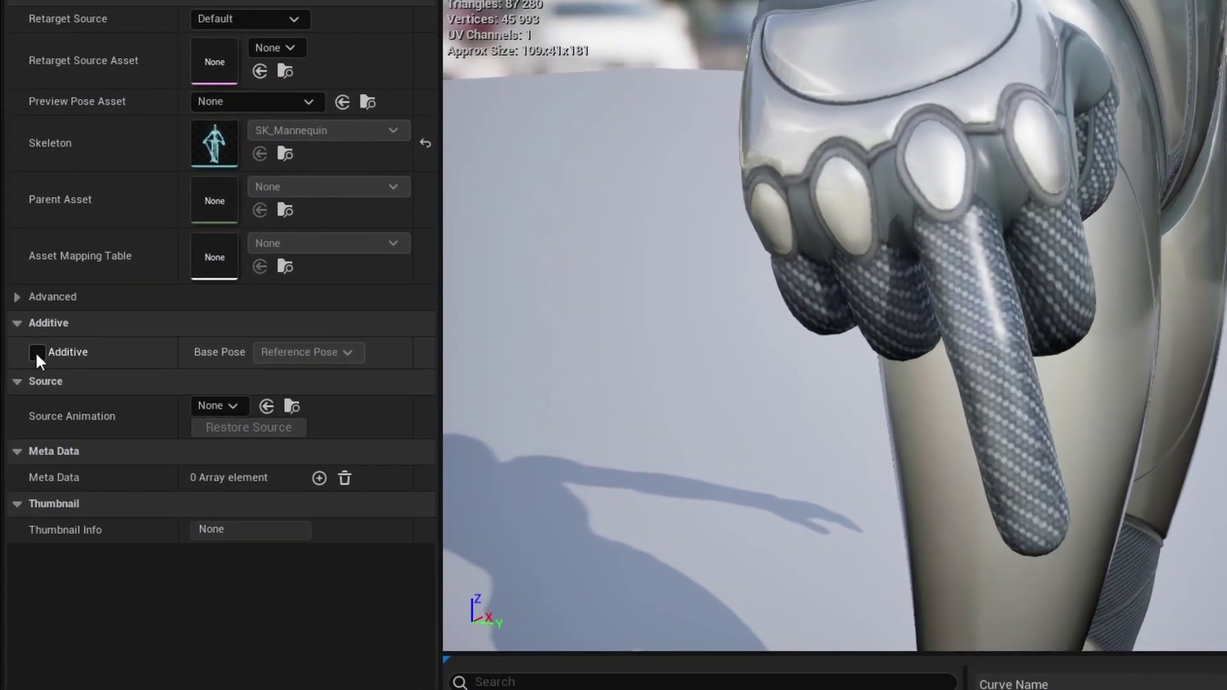
Step: Enable Additive for the finger pose asset and widen its details to expose the conversion option
left_click(24, 350)
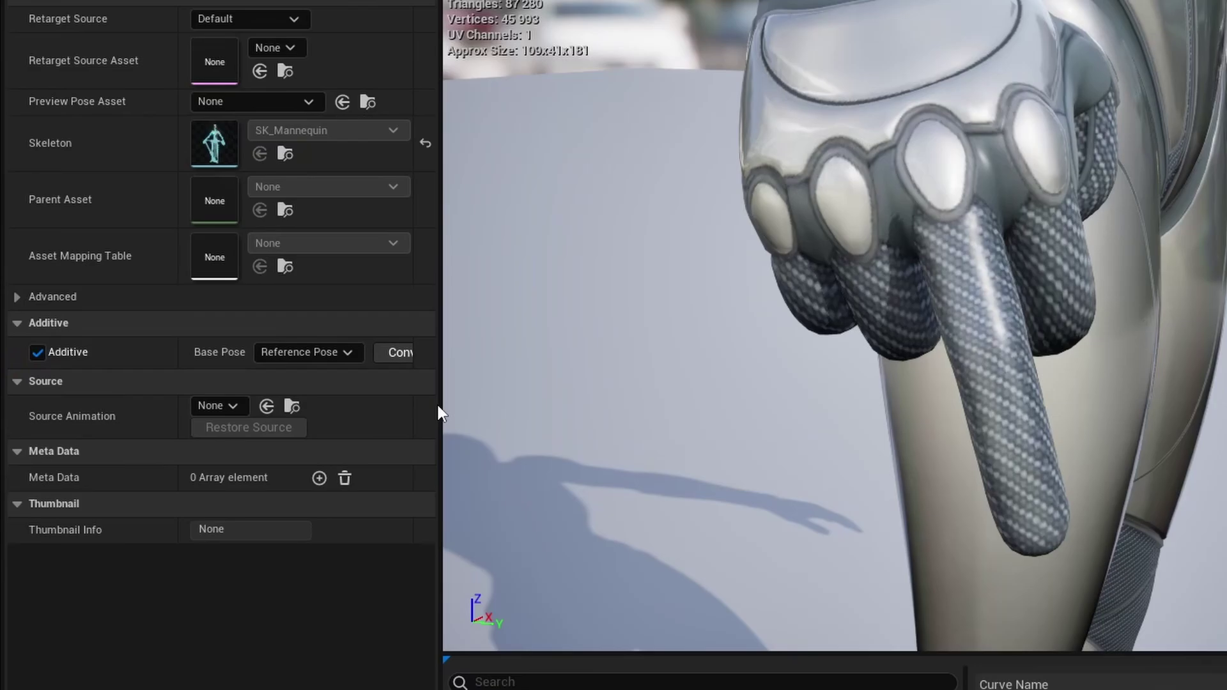
left_click_drag(445, 408, 632, 402)
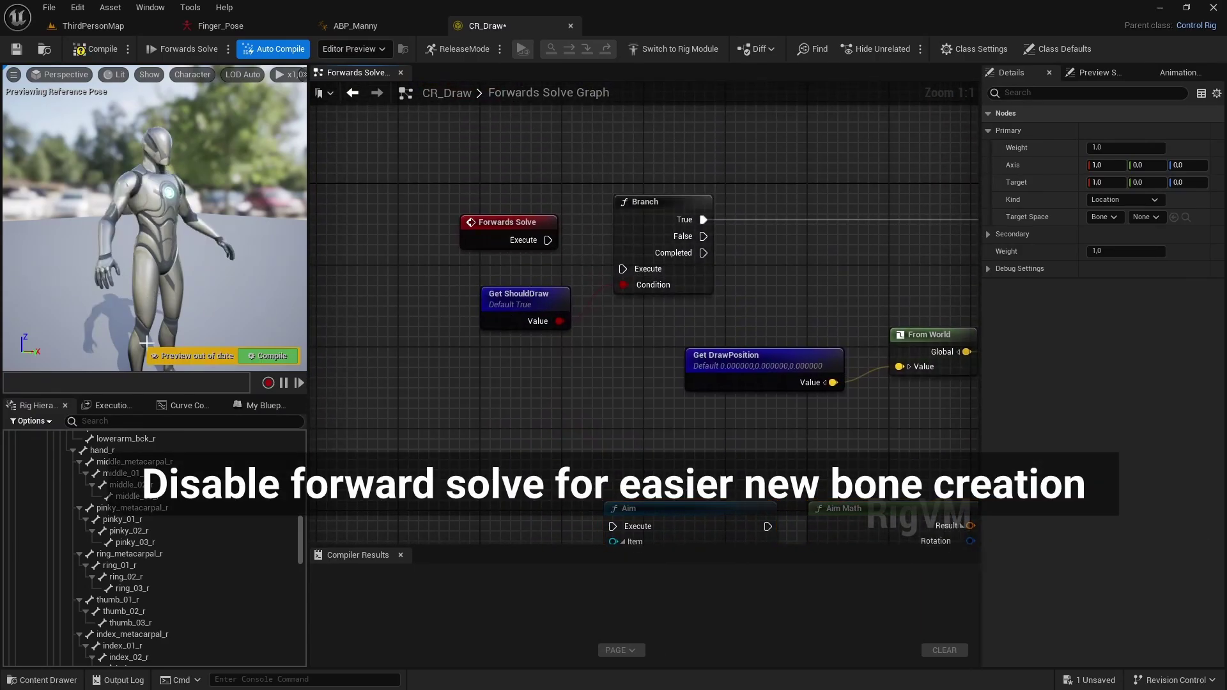
Step: Add a new child bone named middle_tip_r under middle_03_r in the CR_Draw rig
left_click(127, 496)
scroll(122, 283, "up", 3)
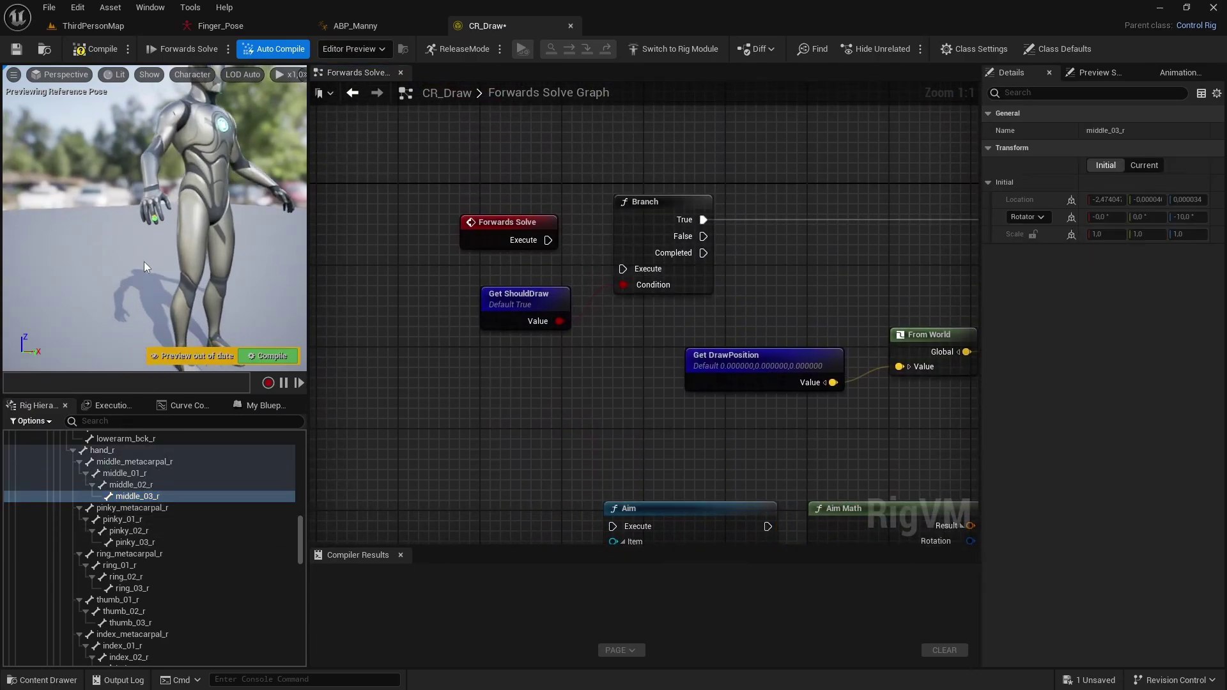
right_click(151, 498)
mouse_move(200, 157)
left_click(375, 158)
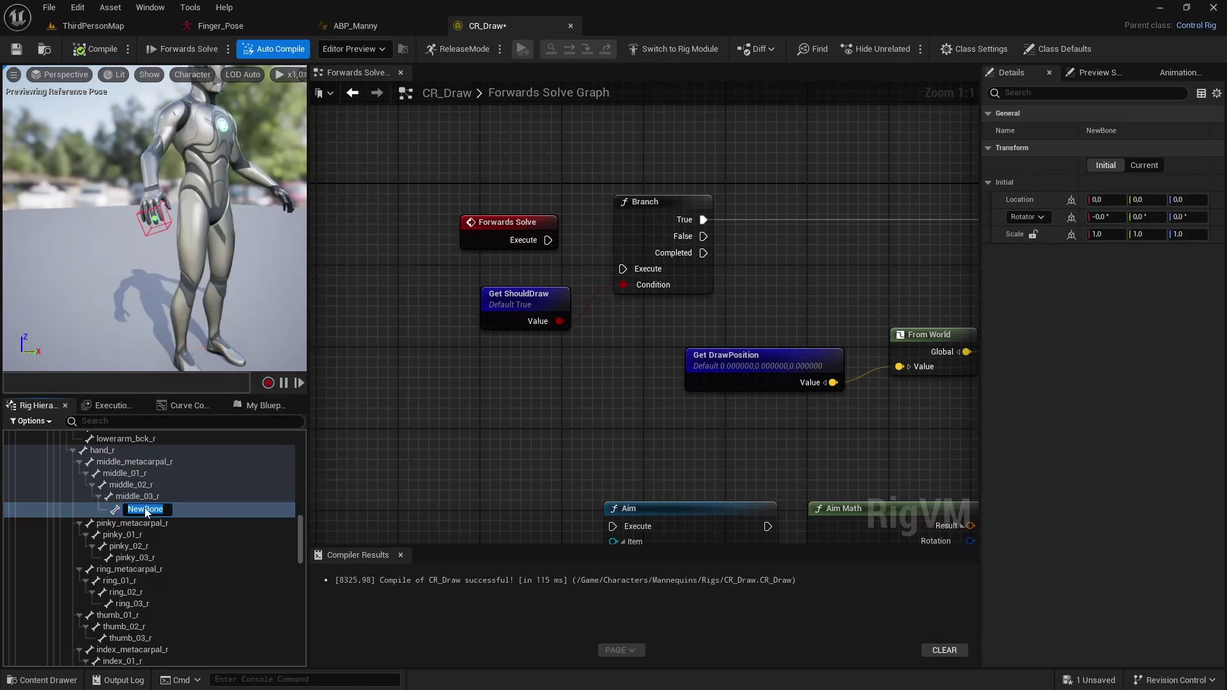
type("middle_tip_r")
key("Return")
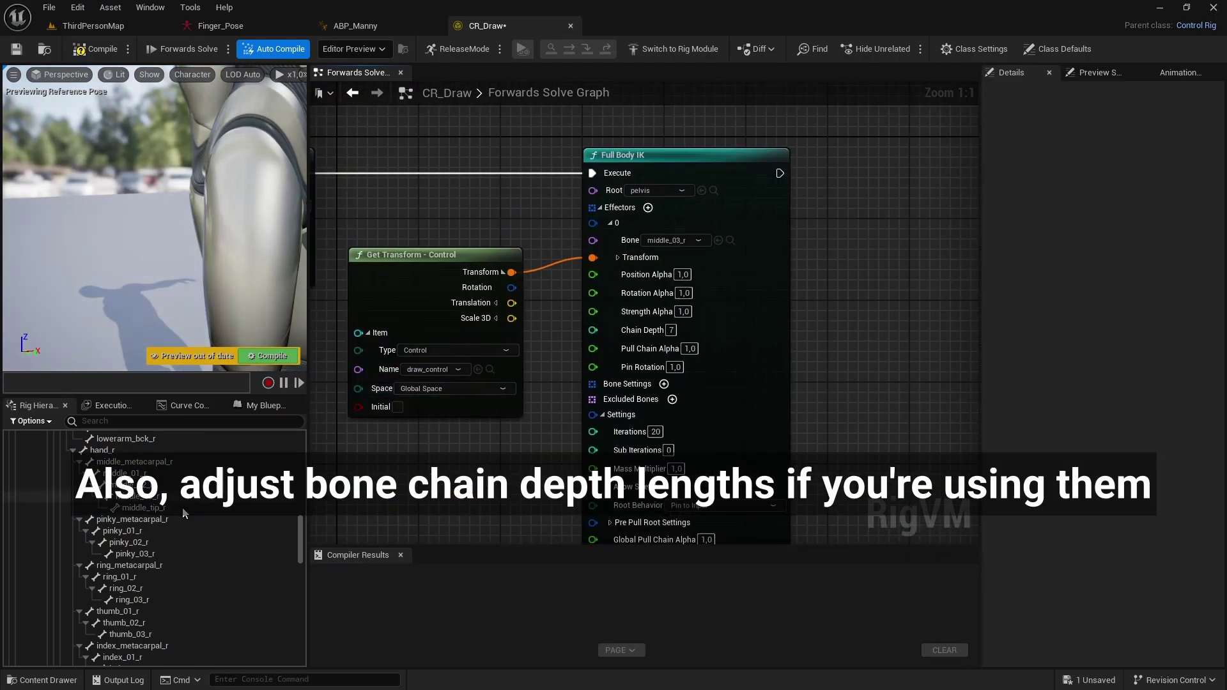
Step: Set effector 0 of the Full Body IK node to bone middle_tip_r with a chain depth of 8
left_click(698, 240)
left_click(667, 262)
left_click(671, 329)
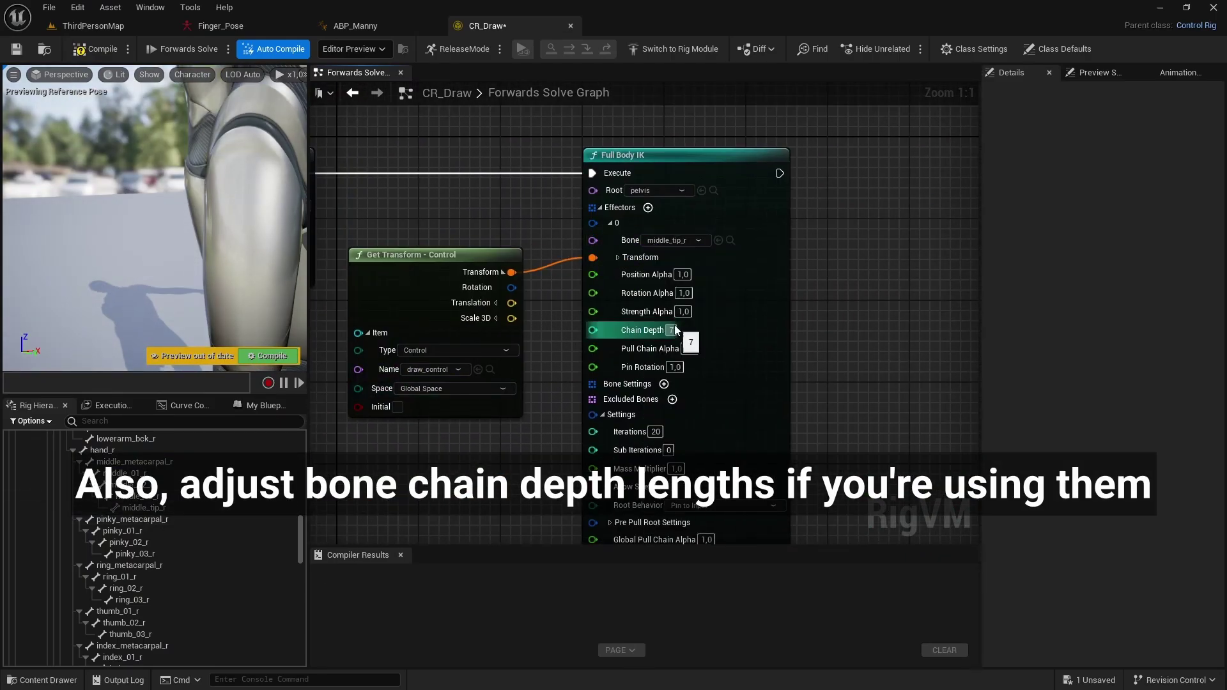
type("8")
key("Return")
scroll(615, 299, "down", 4)
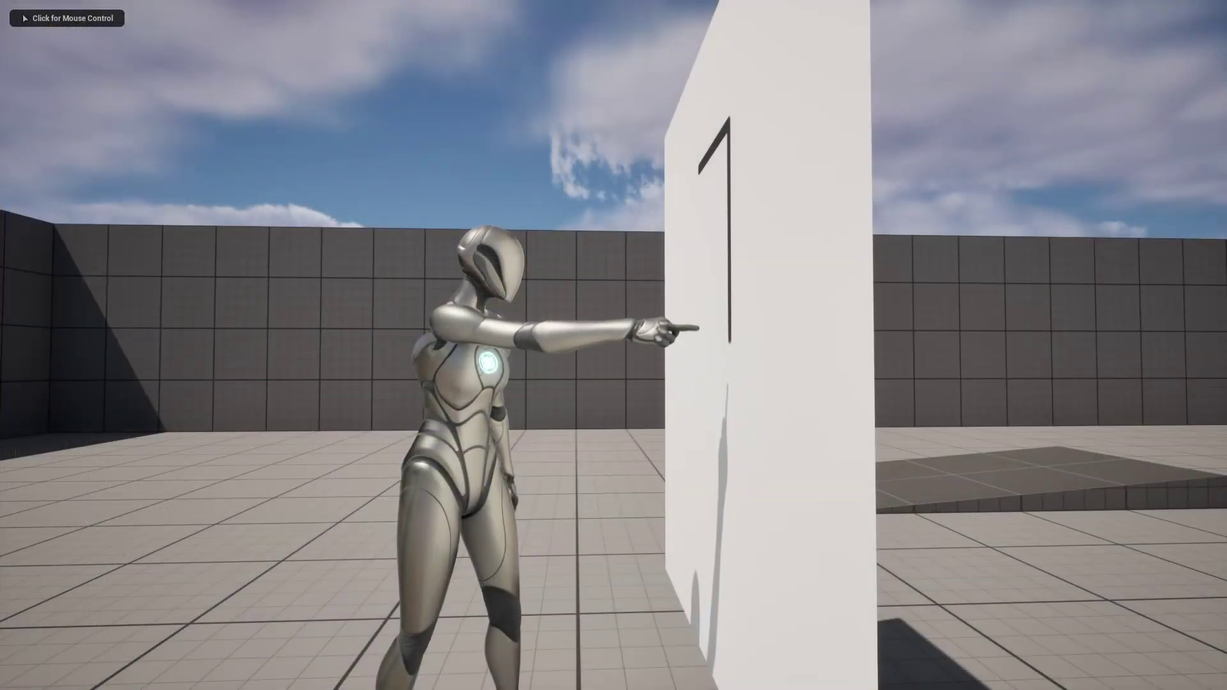
left_click(613, 345)
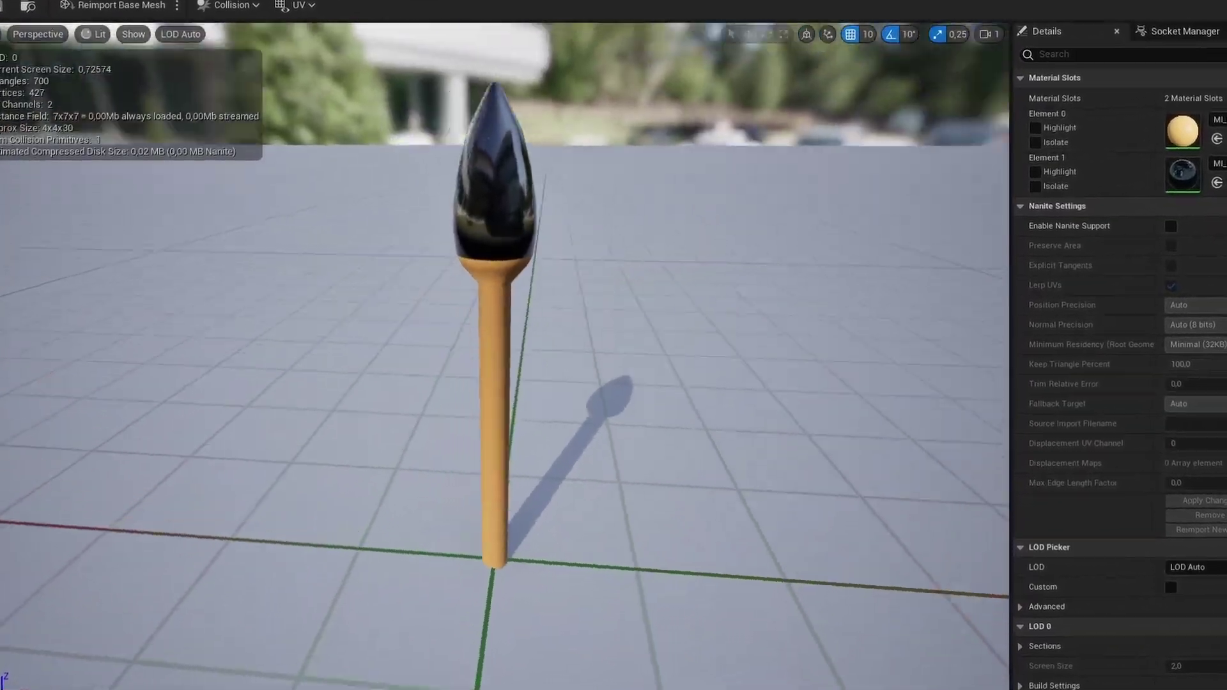
left_click_drag(613, 383, 448, 384)
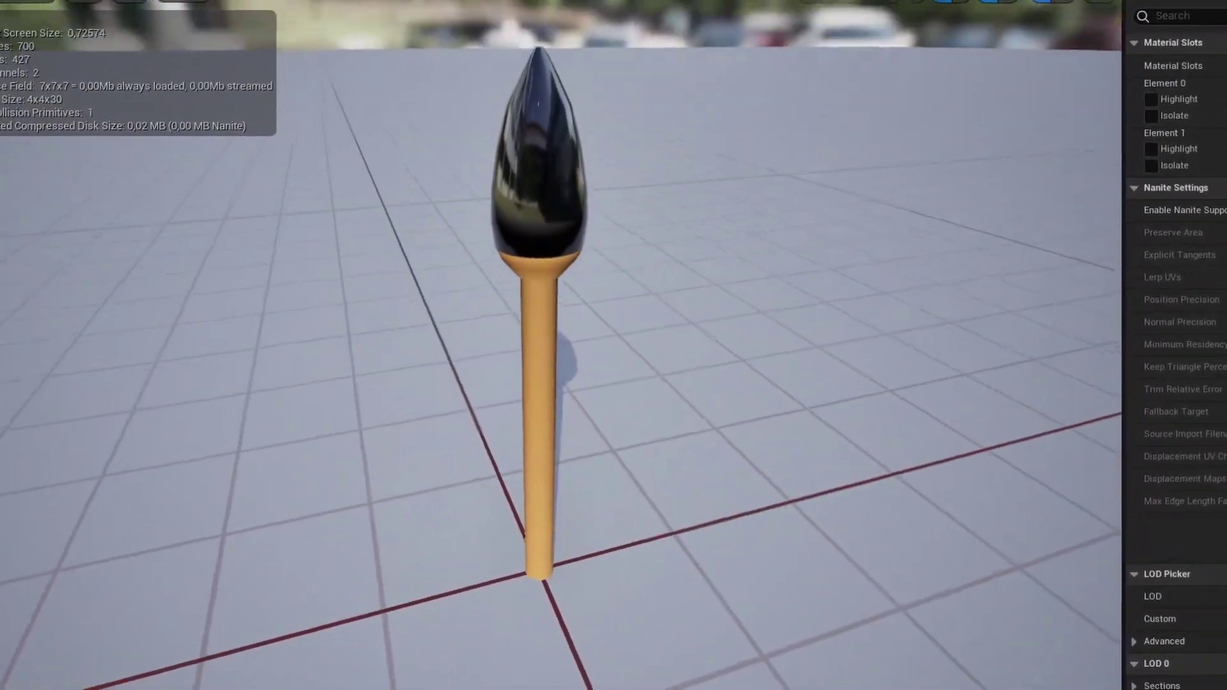
left_click_drag(831, 492, 887, 496)
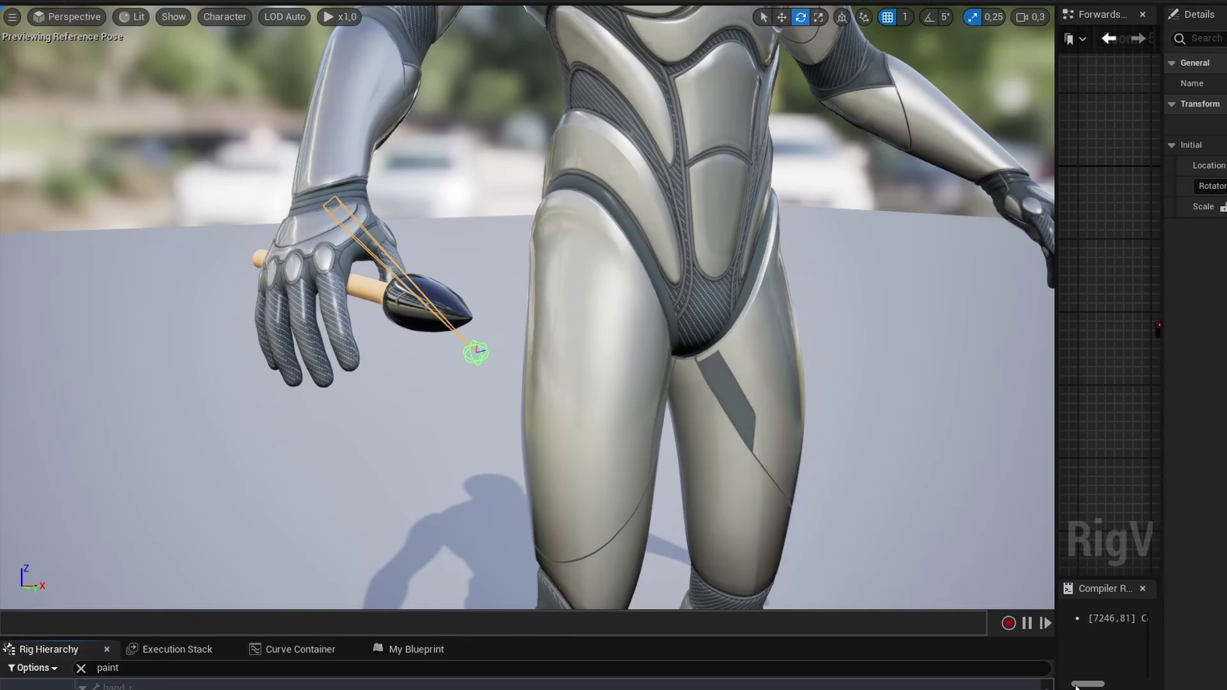
Step: Check the paintbrush bone's alignment with the brush tip in the top and front orthographic views
left_click(69, 18)
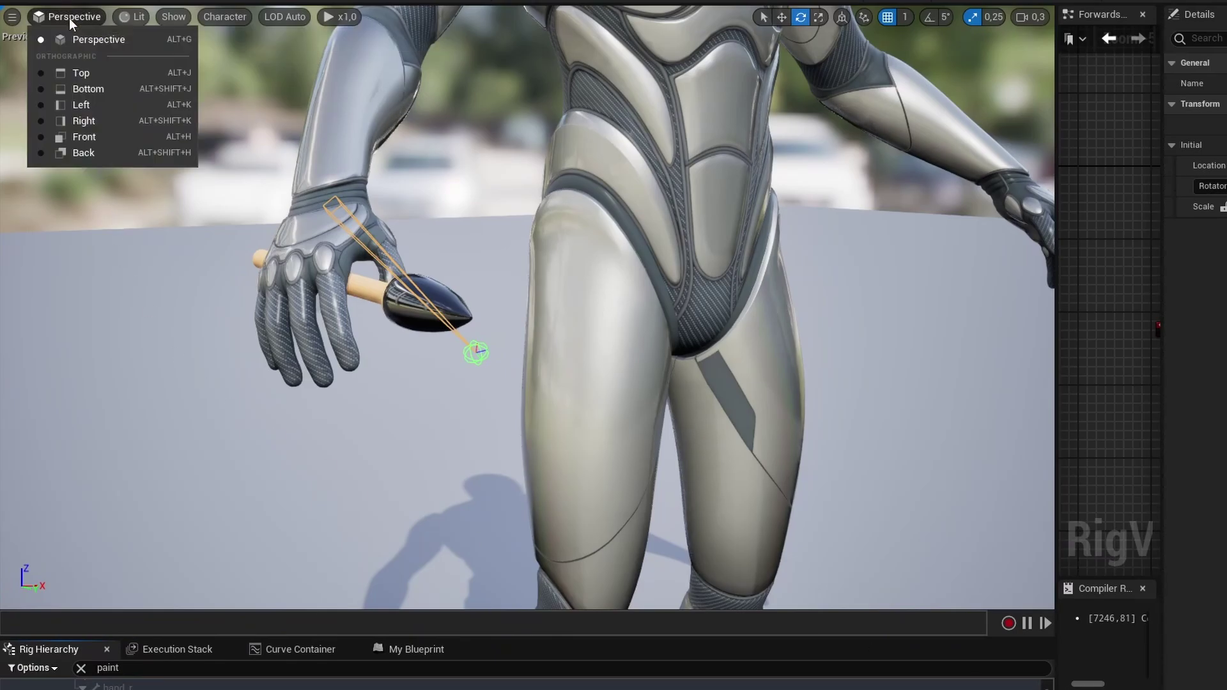
left_click(83, 71)
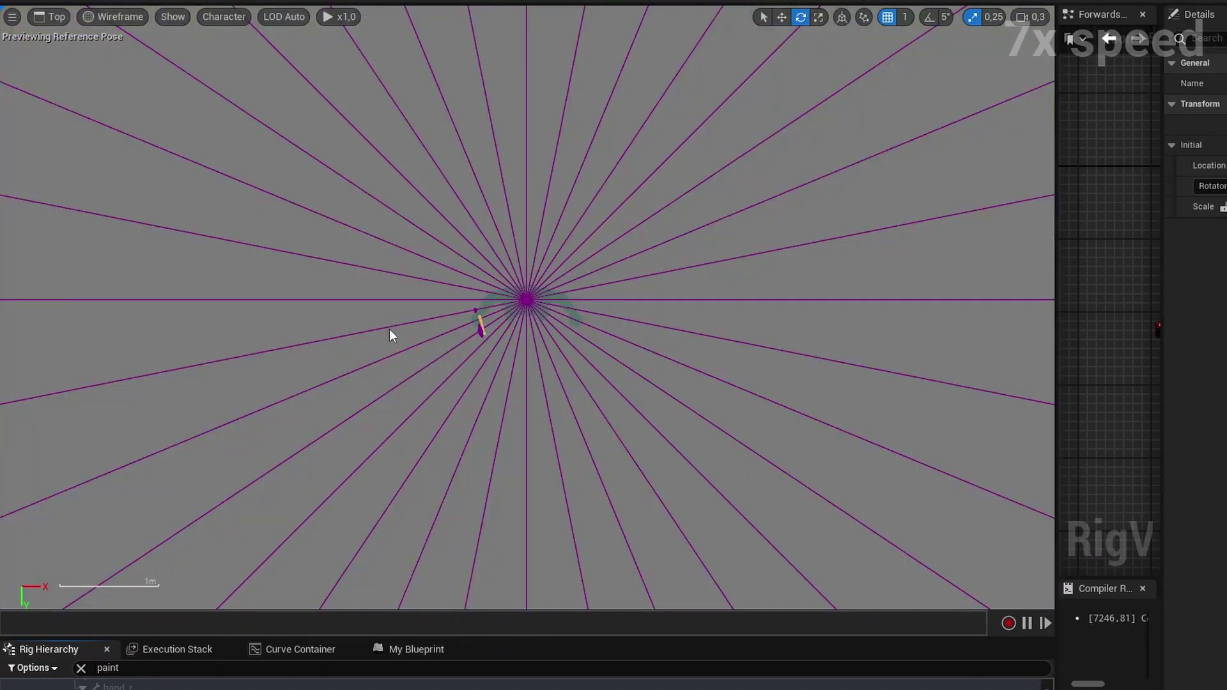
scroll(390, 328, "up", 5)
left_click(51, 17)
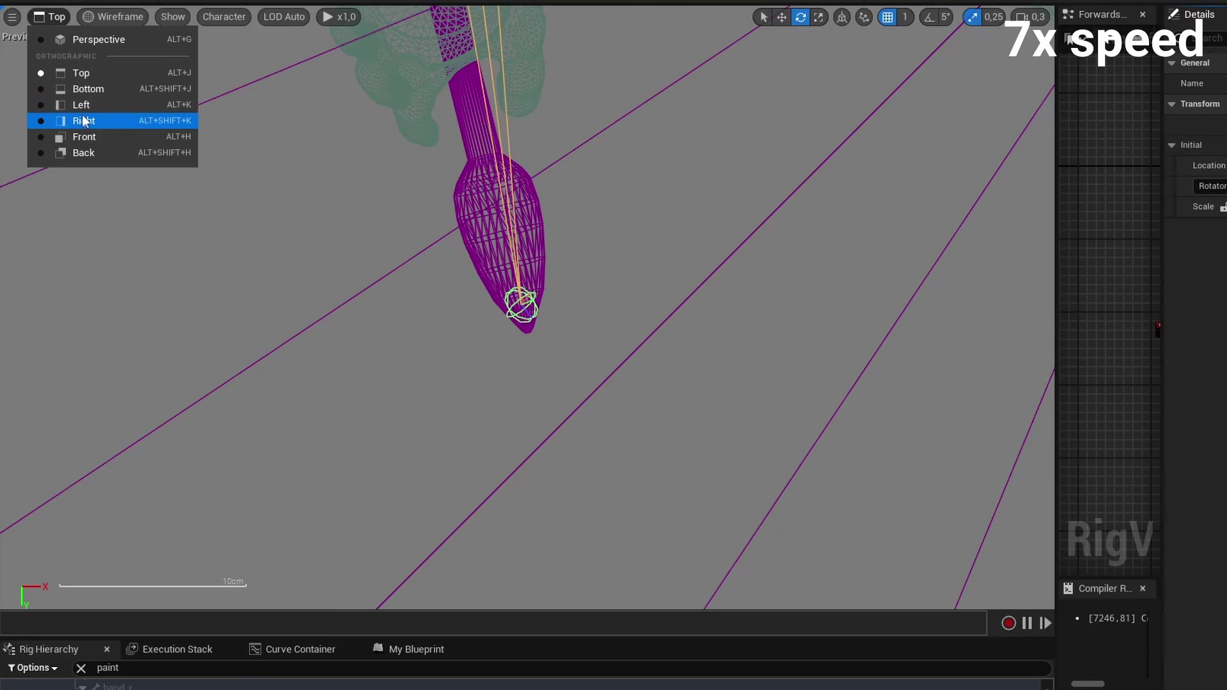
left_click(83, 136)
scroll(488, 227, "up", 3)
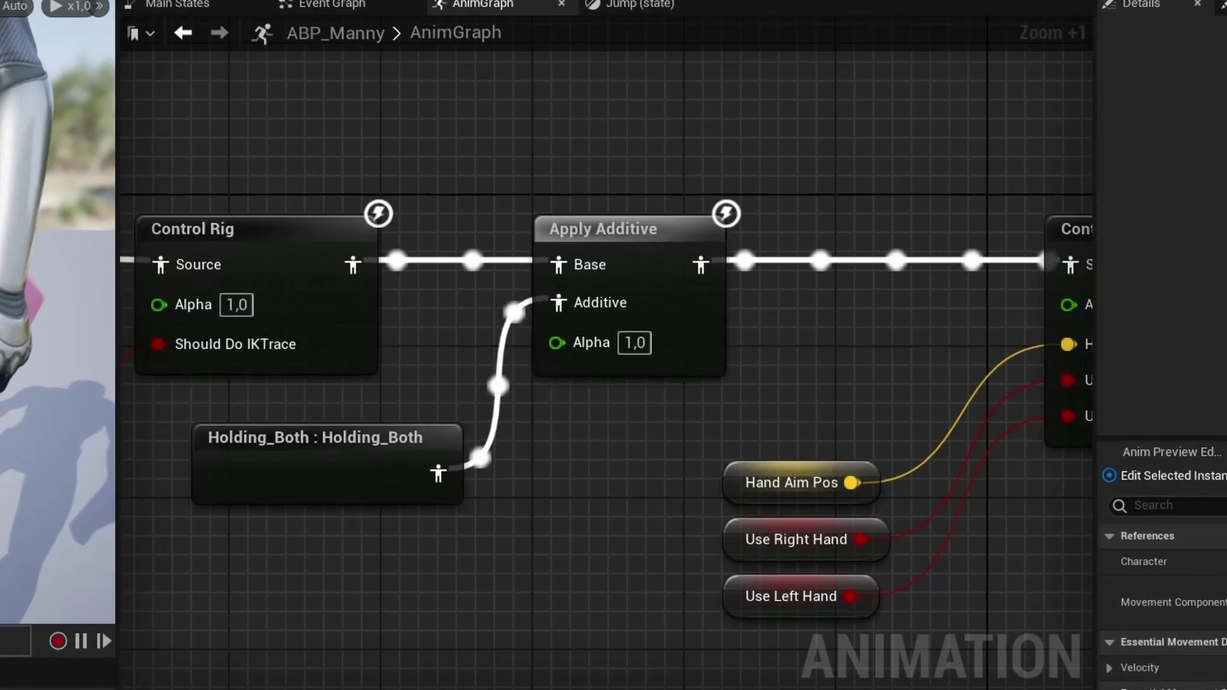
Step: Disable Additive on the Holding_Both pose asset and convert it to a full pose
left_click(653, 237)
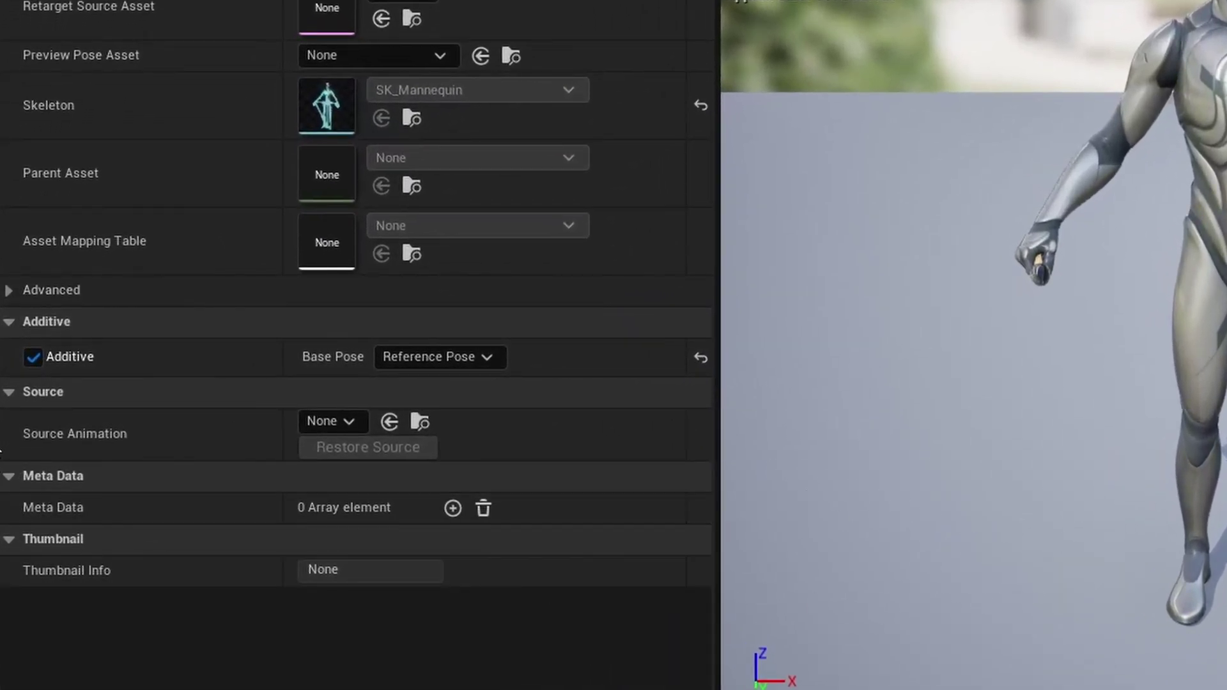
left_click(40, 358)
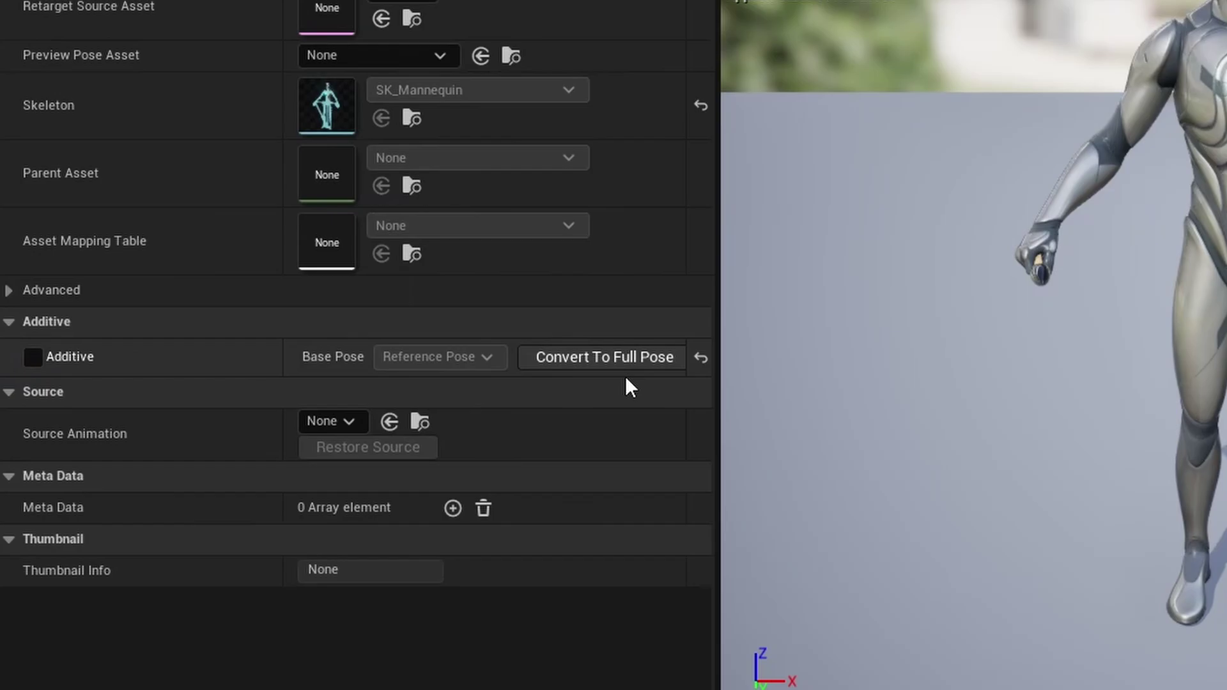
left_click(588, 363)
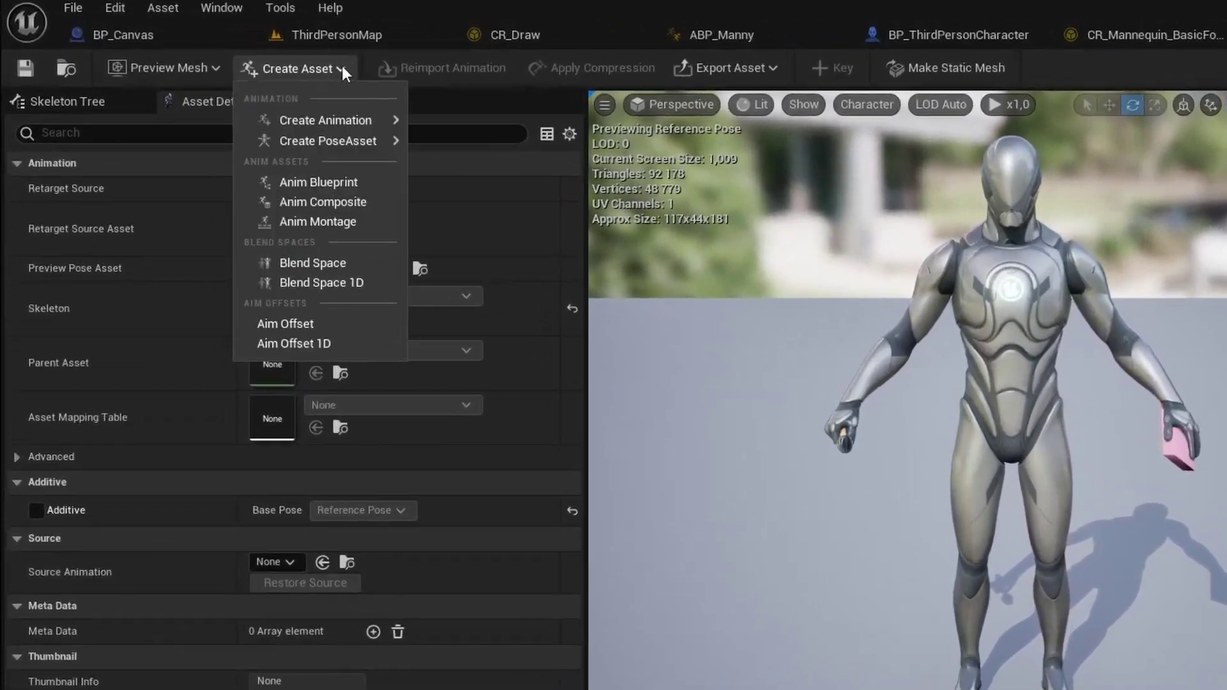
Step: Create an animation asset from the current Holding_Both pose
mouse_move(456, 144)
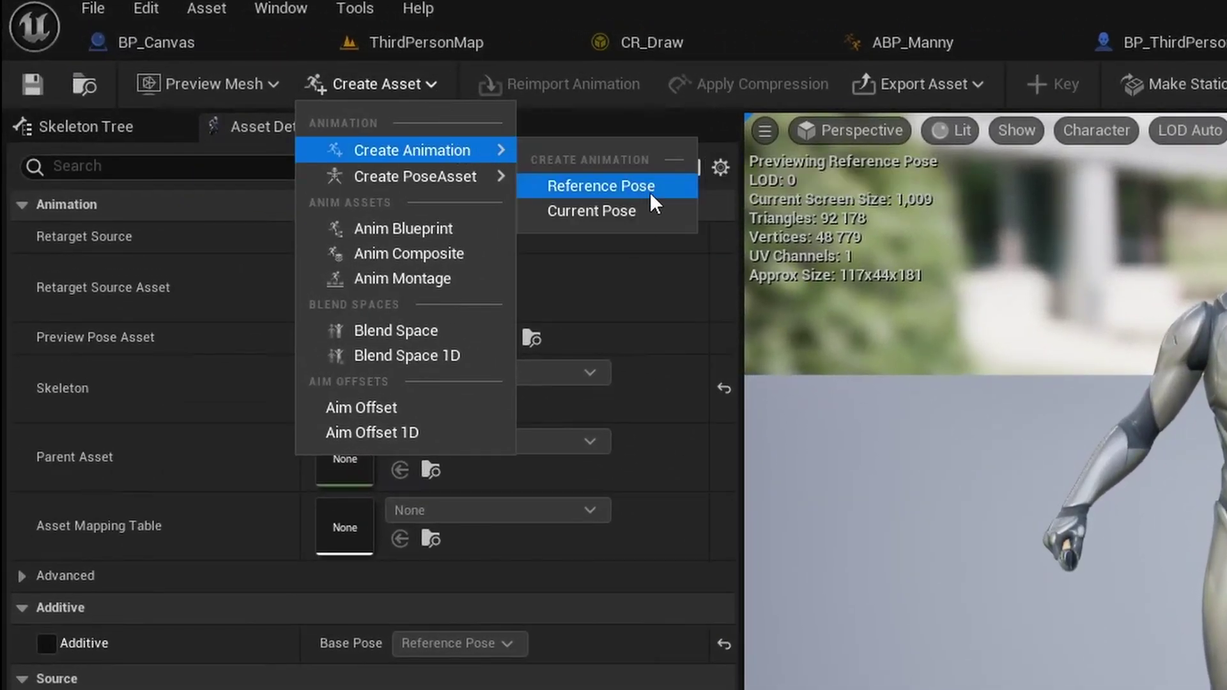
left_click(656, 211)
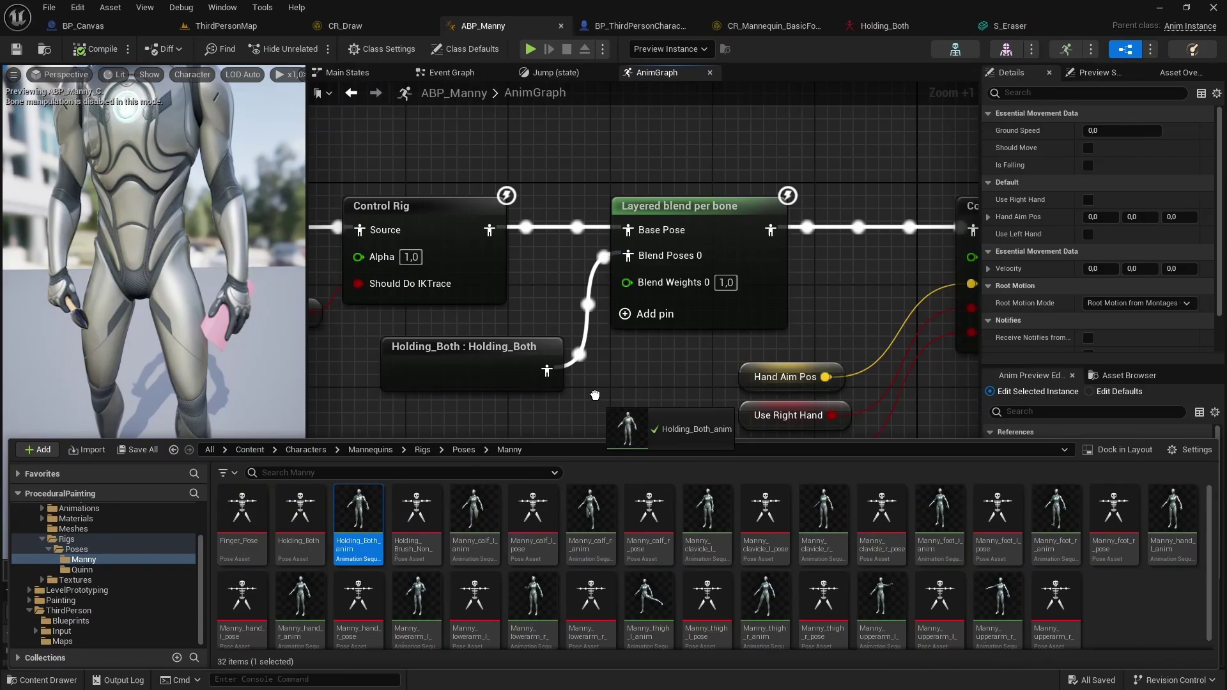
Step: Add the Holding_Both_anim animation to the ABP_Manny AnimGraph below the Holding_Both pose node
left_click_drag(595, 395, 452, 433)
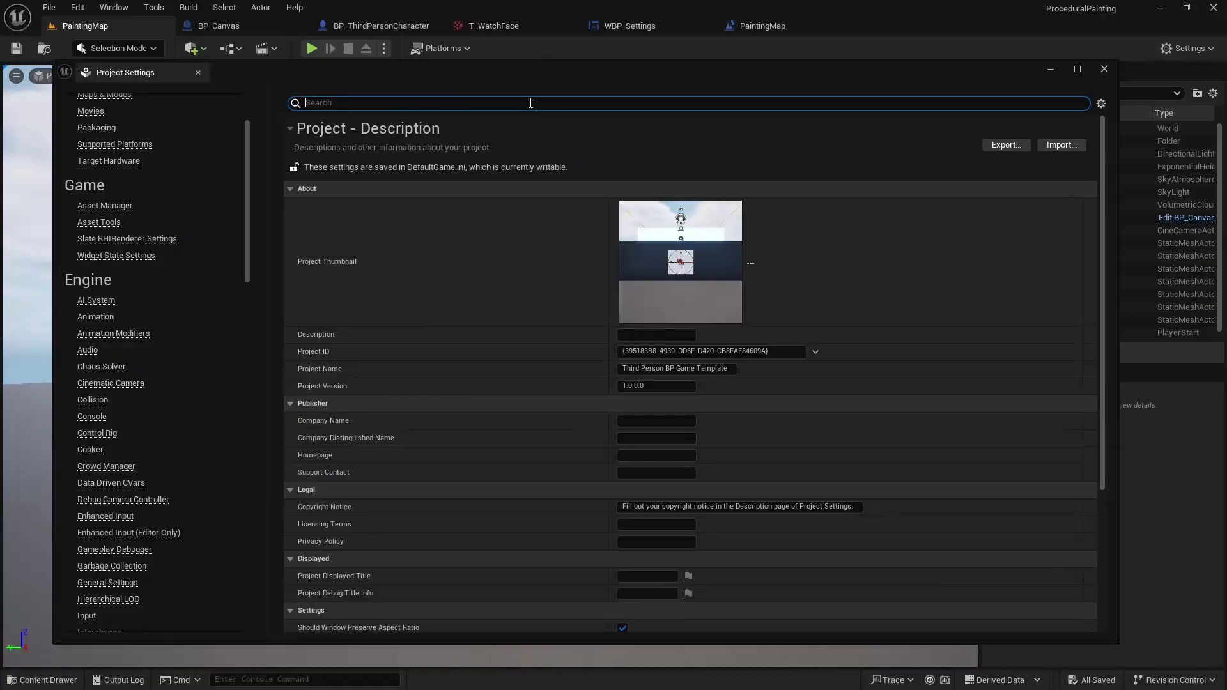
Step: Disable Motion Blur and set the default Anti-Aliasing Method to Multisample Anti-Aliasing (MSAA) in the project's rendering settings
type("motion b")
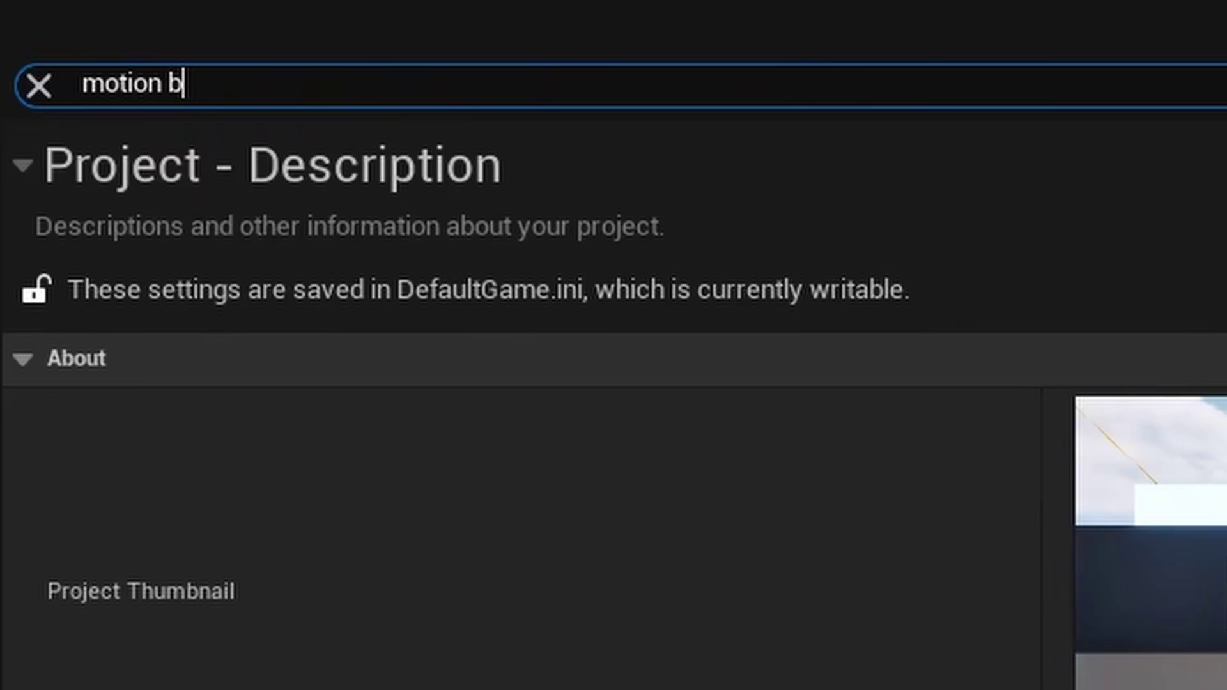
type("lur")
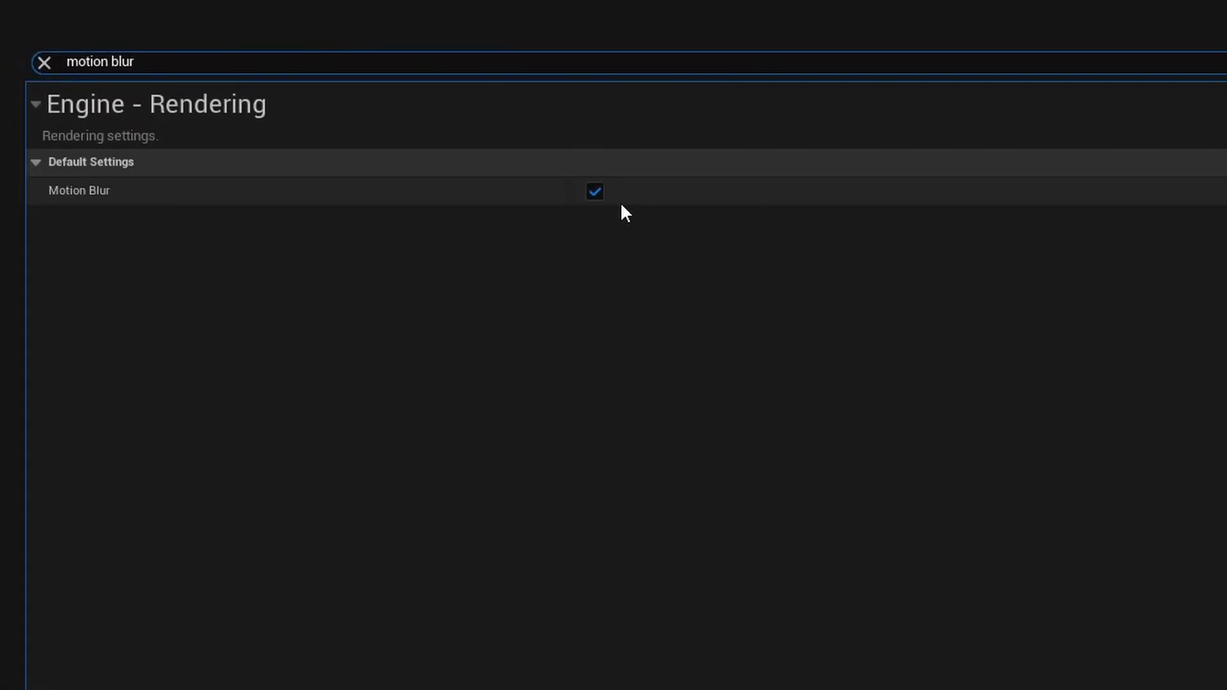
left_click(595, 192)
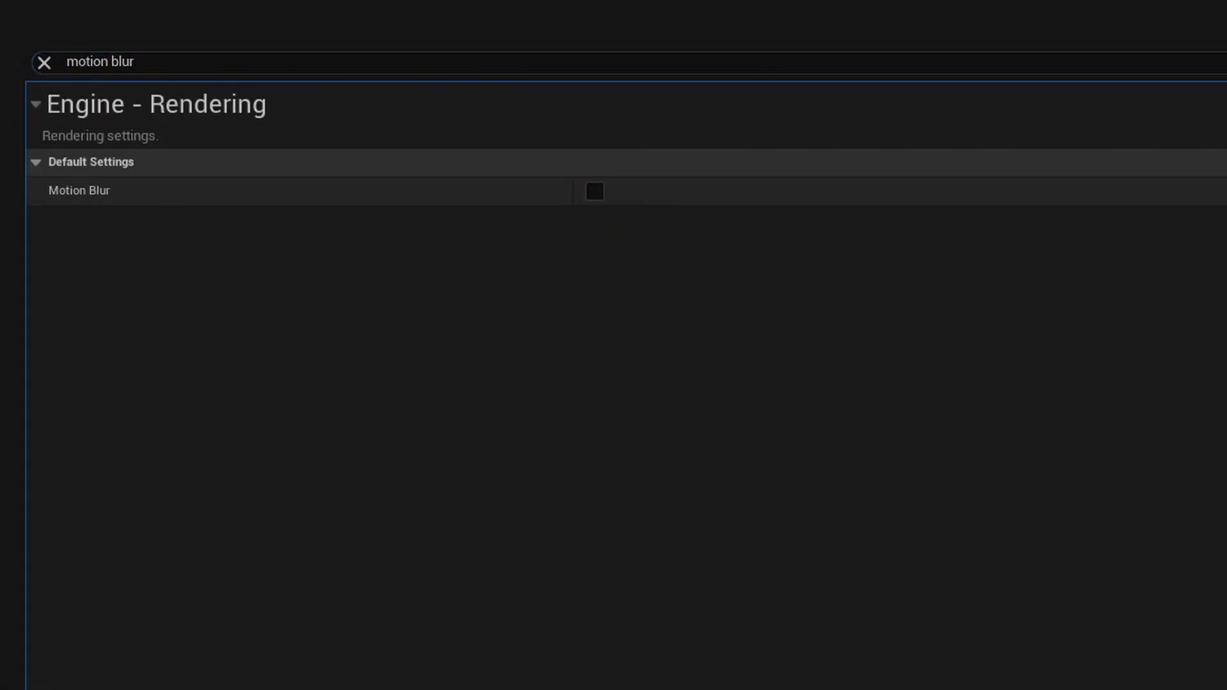
left_click(595, 192)
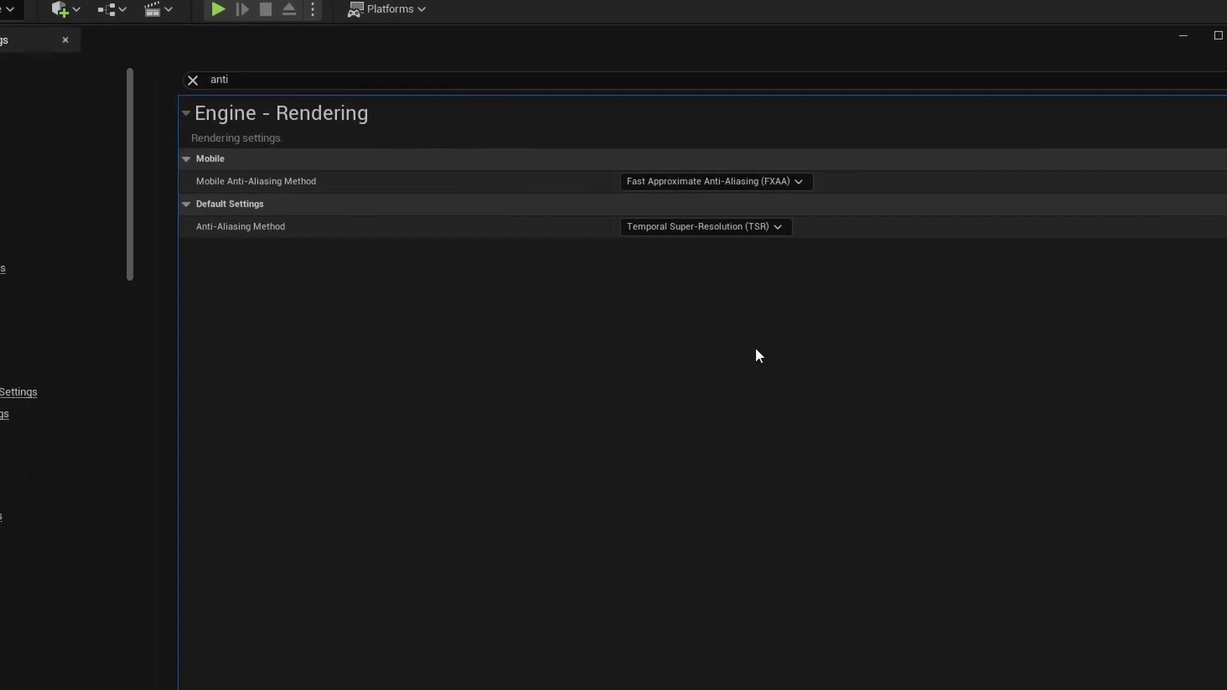
left_click(670, 218)
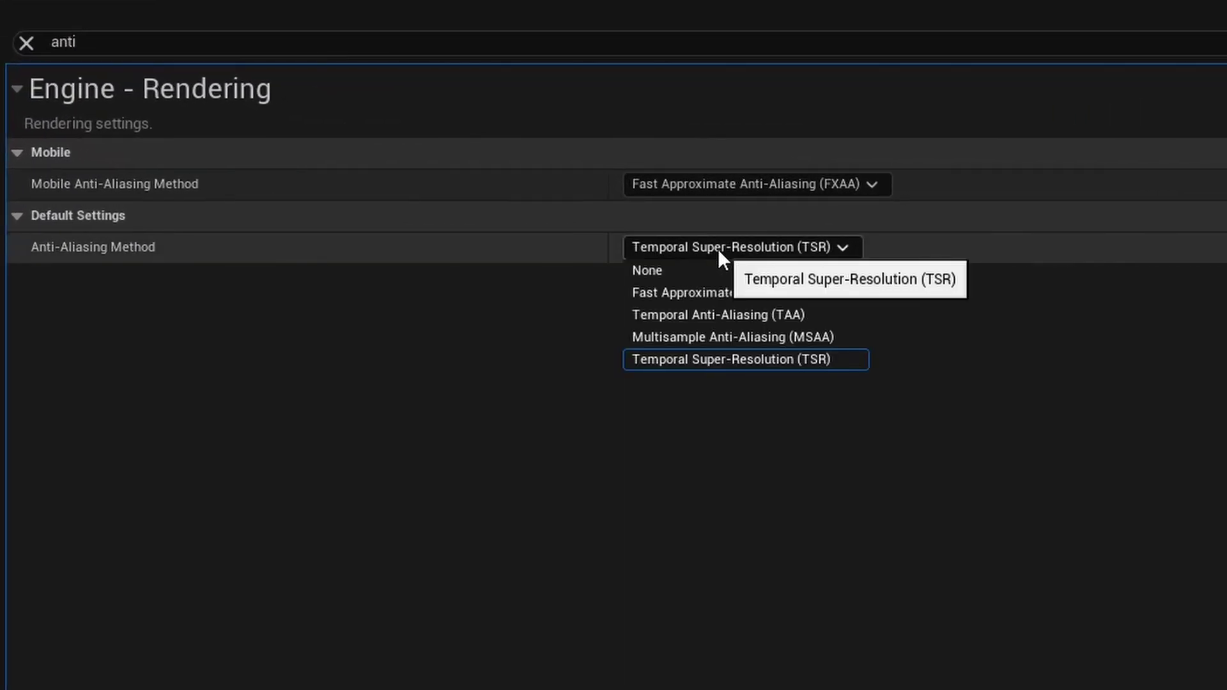
left_click(823, 337)
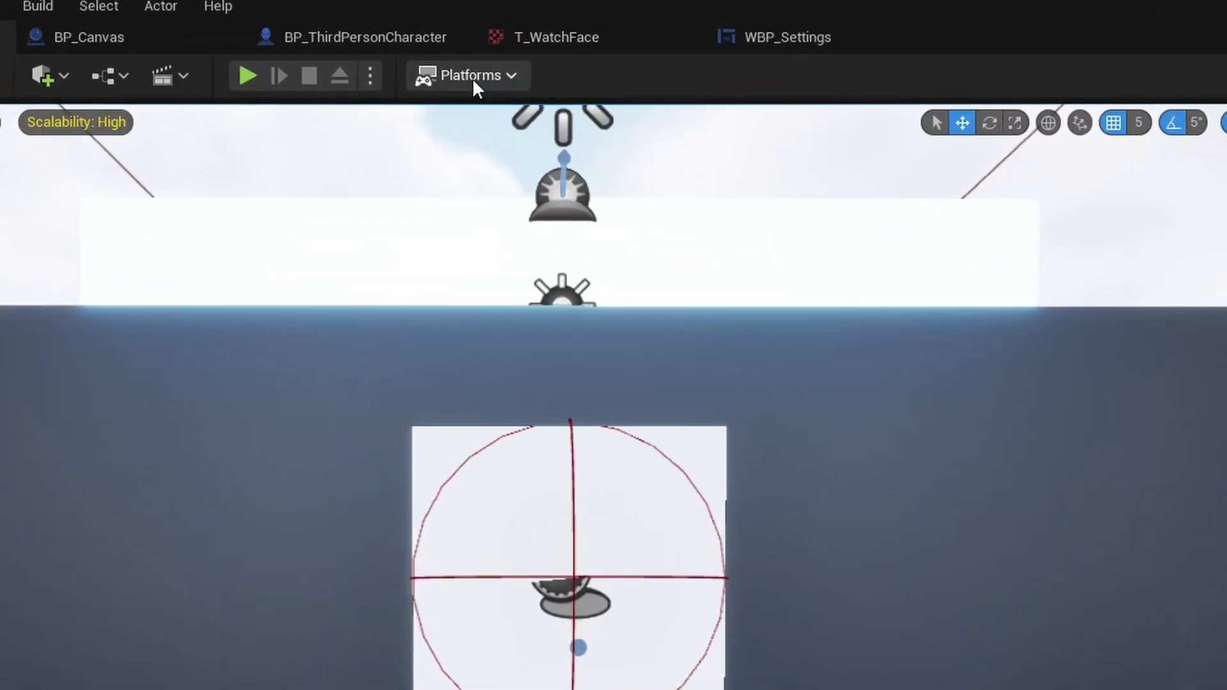
Step: Open the platform options for building the project
left_click(446, 53)
mouse_move(505, 235)
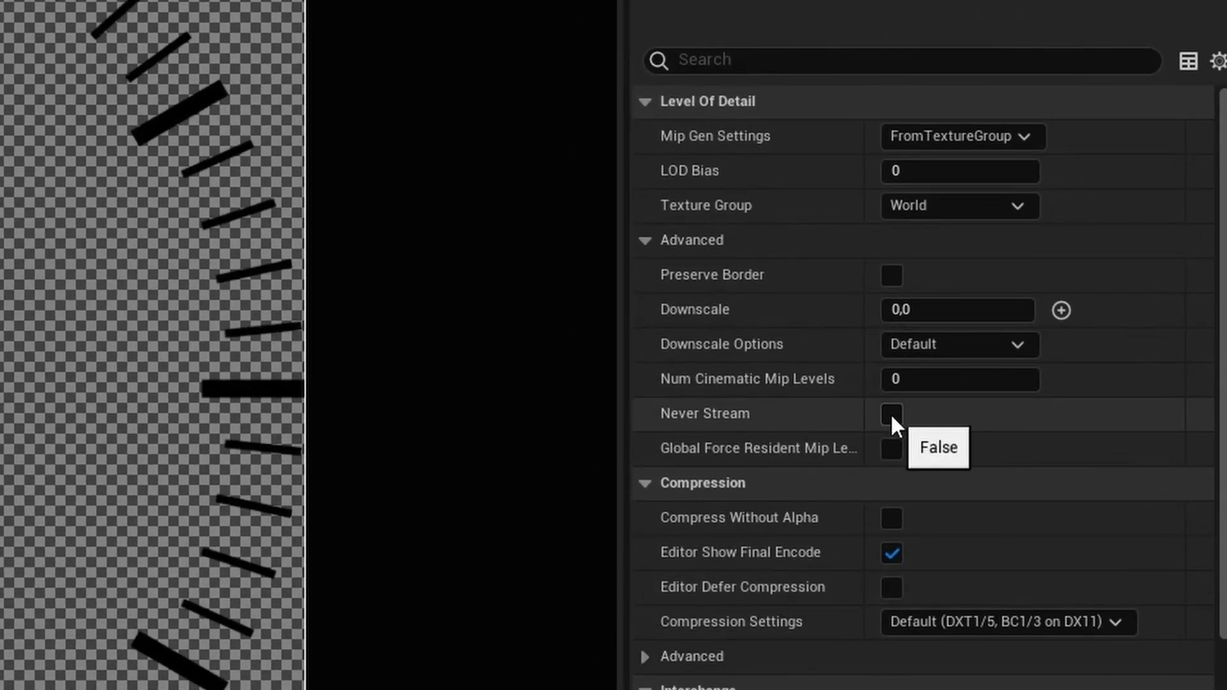
Step: Enable Never Stream in the Level Of Detail settings of the T_WatchFace texture
left_click(891, 413)
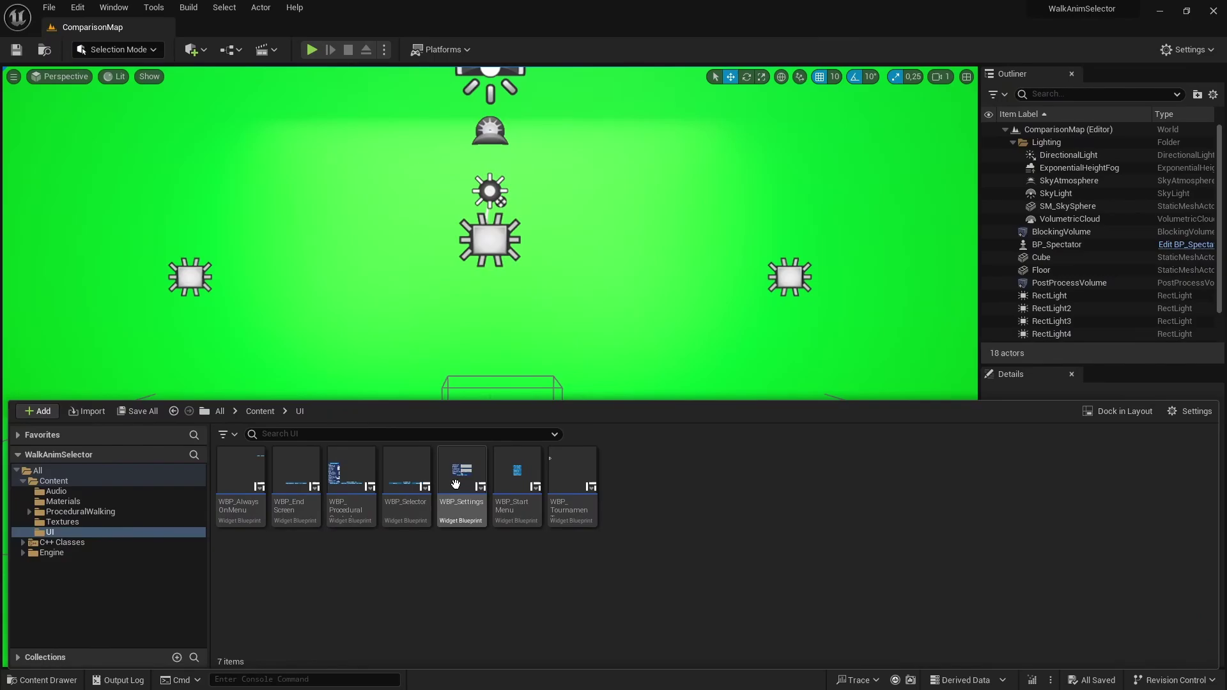
Step: Open the available actions for the WBP_Settings widget blueprint in the WalkAnimSelector project's UI folder
right_click(456, 484)
mouse_move(525, 295)
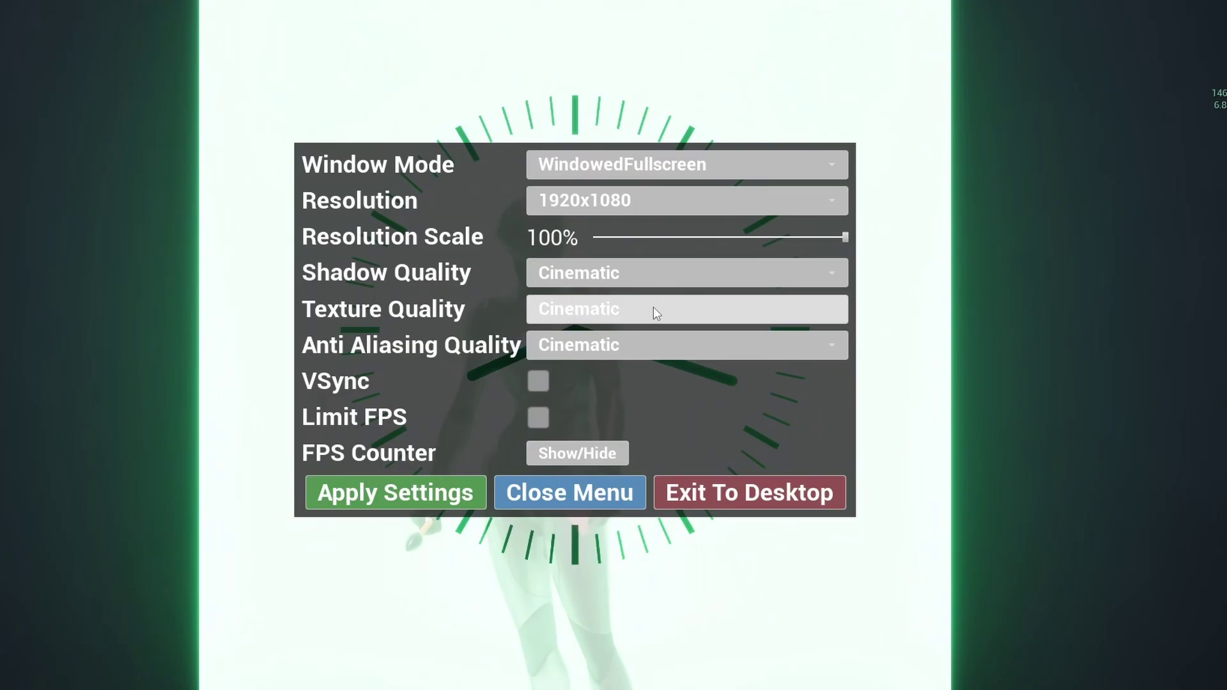
Step: Set Shadow Quality, Texture Quality and Anti Aliasing Quality to Low in the running game's settings menu
left_click(646, 279)
left_click(606, 298)
left_click(610, 308)
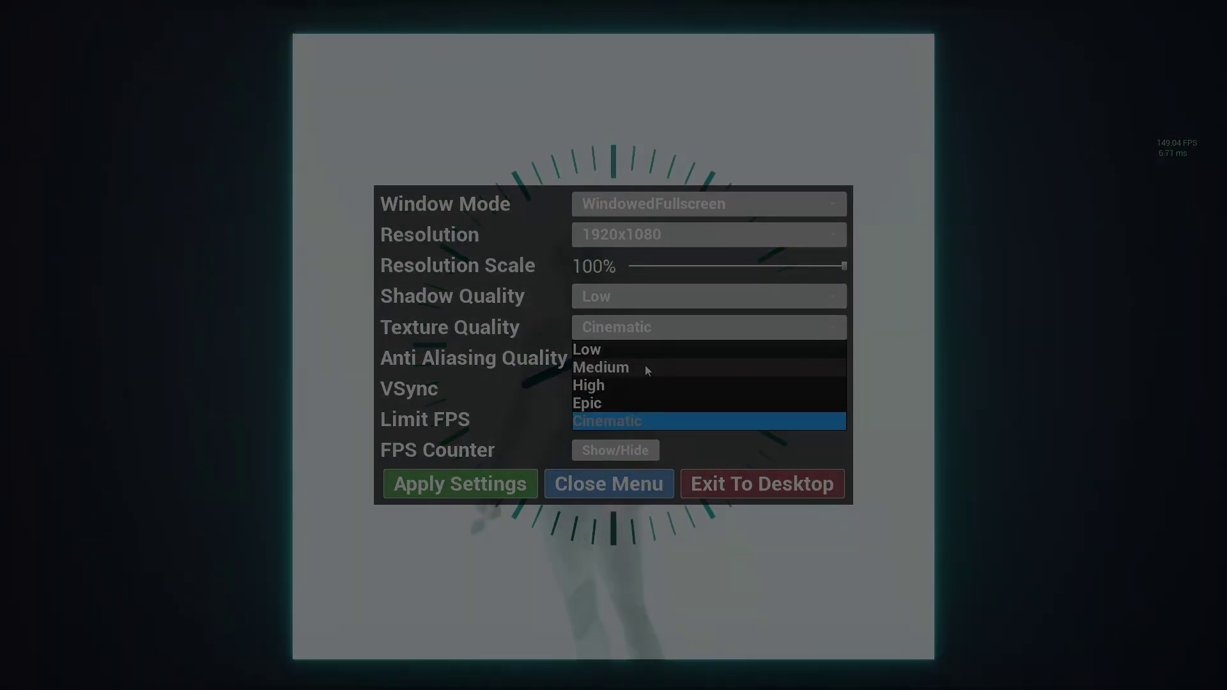
left_click(614, 339)
left_click(646, 358)
left_click(636, 386)
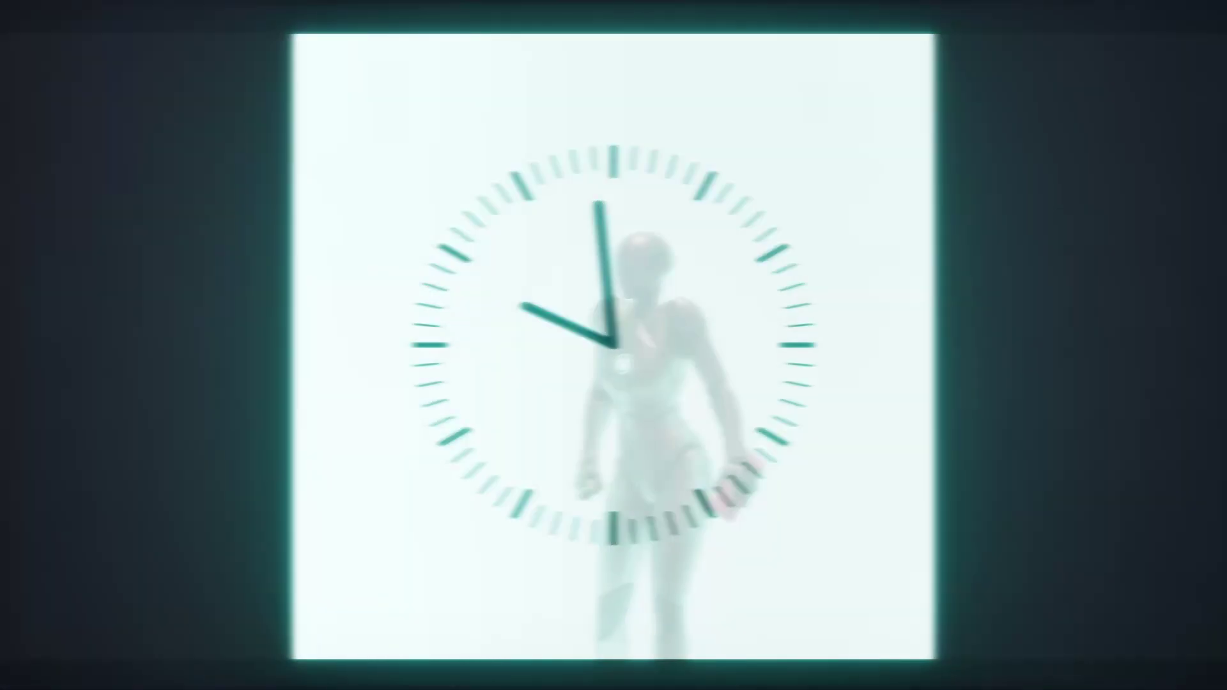
Step: Open the in-game settings menu and set both Global Illumination and Reflections to None
key("Escape")
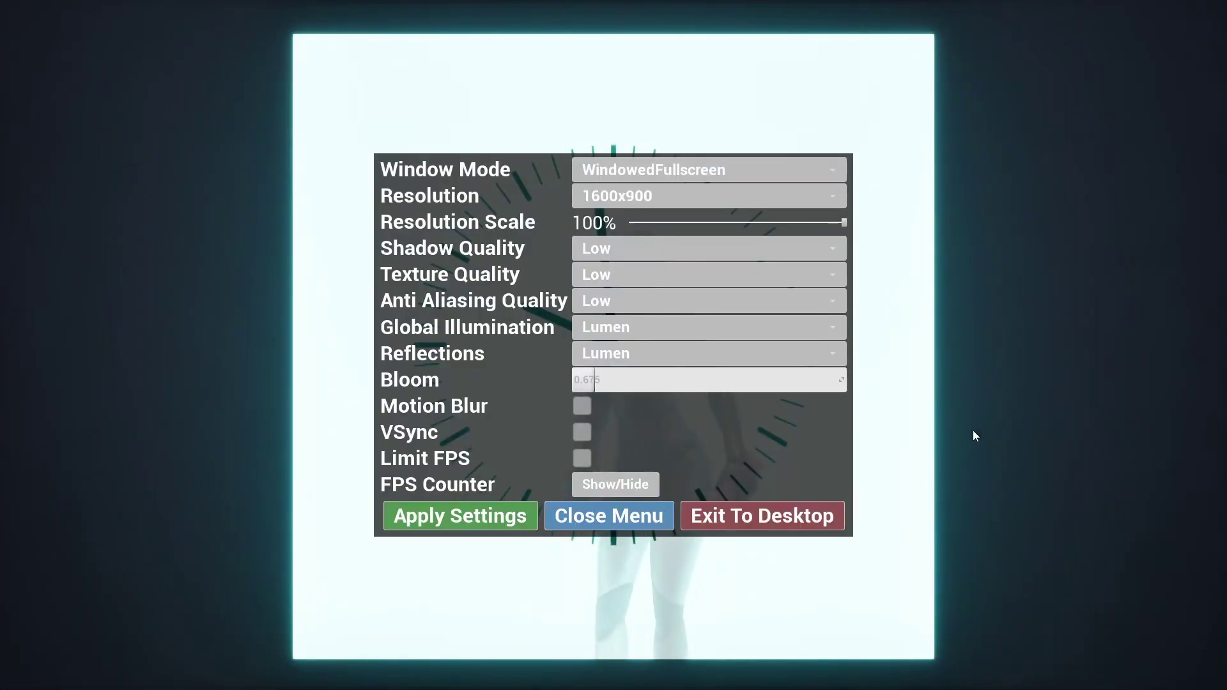
left_click(708, 335)
left_click(673, 351)
left_click(665, 353)
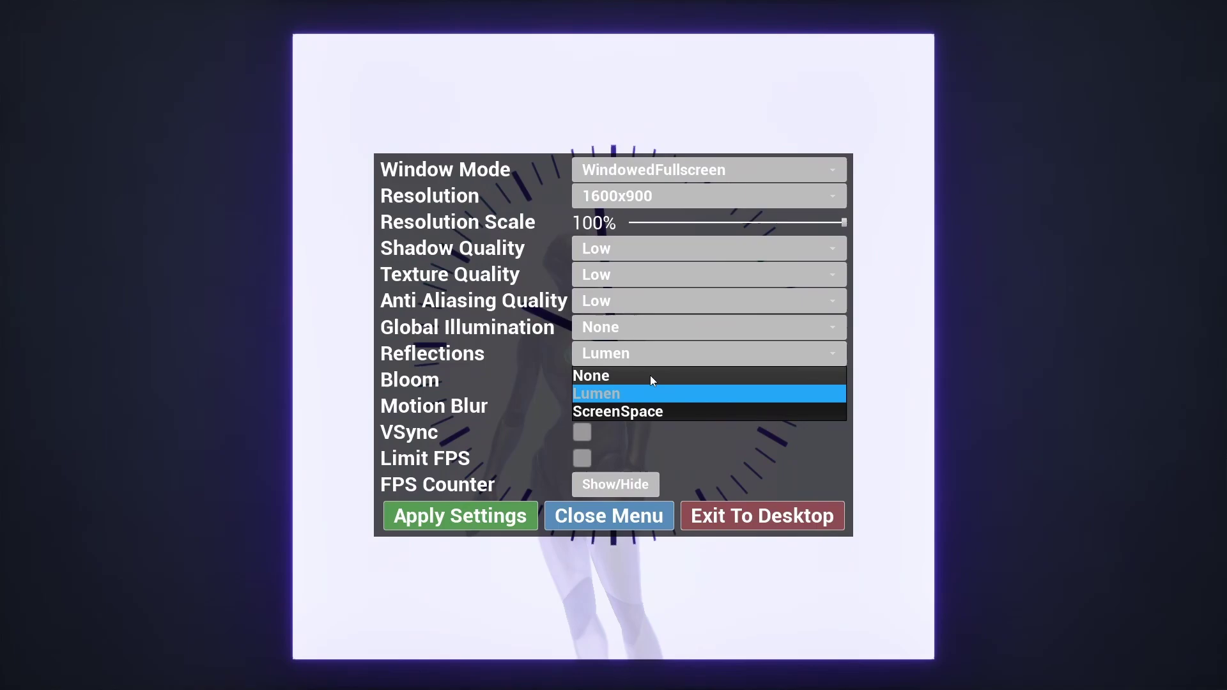
left_click(650, 374)
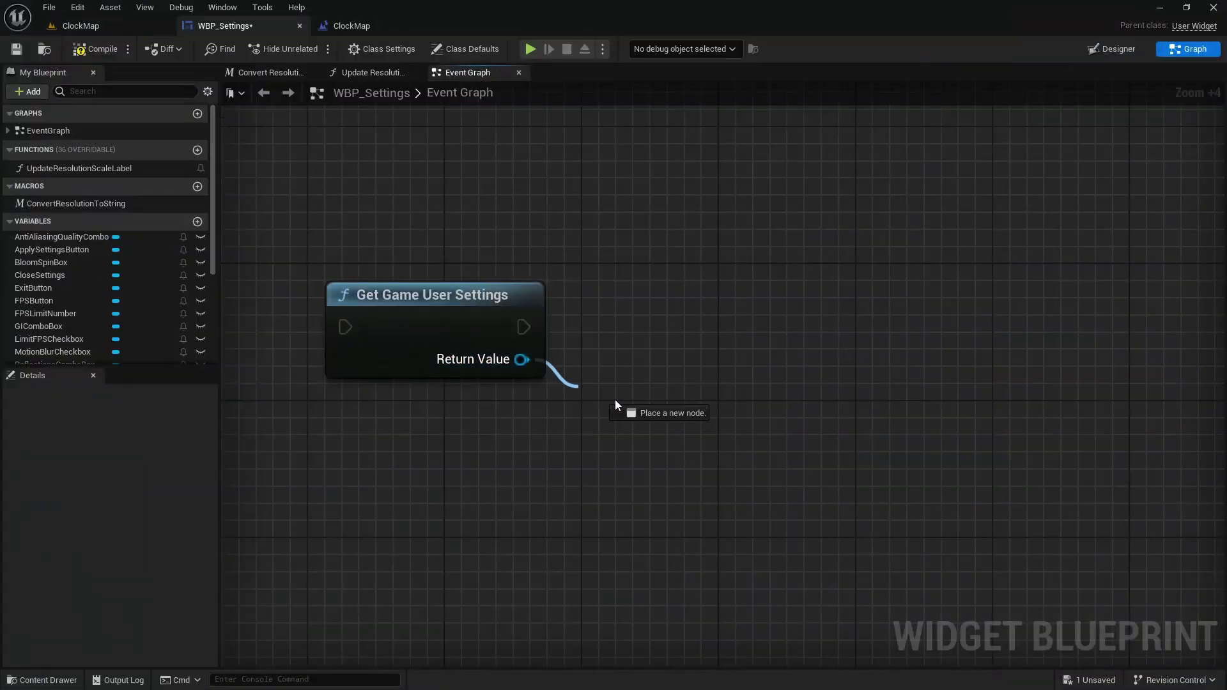
Step: Search for Lumen functions available from the Return Value of Get Game User Settings in the WBP_Settings event graph
left_click_drag(615, 402, 655, 416)
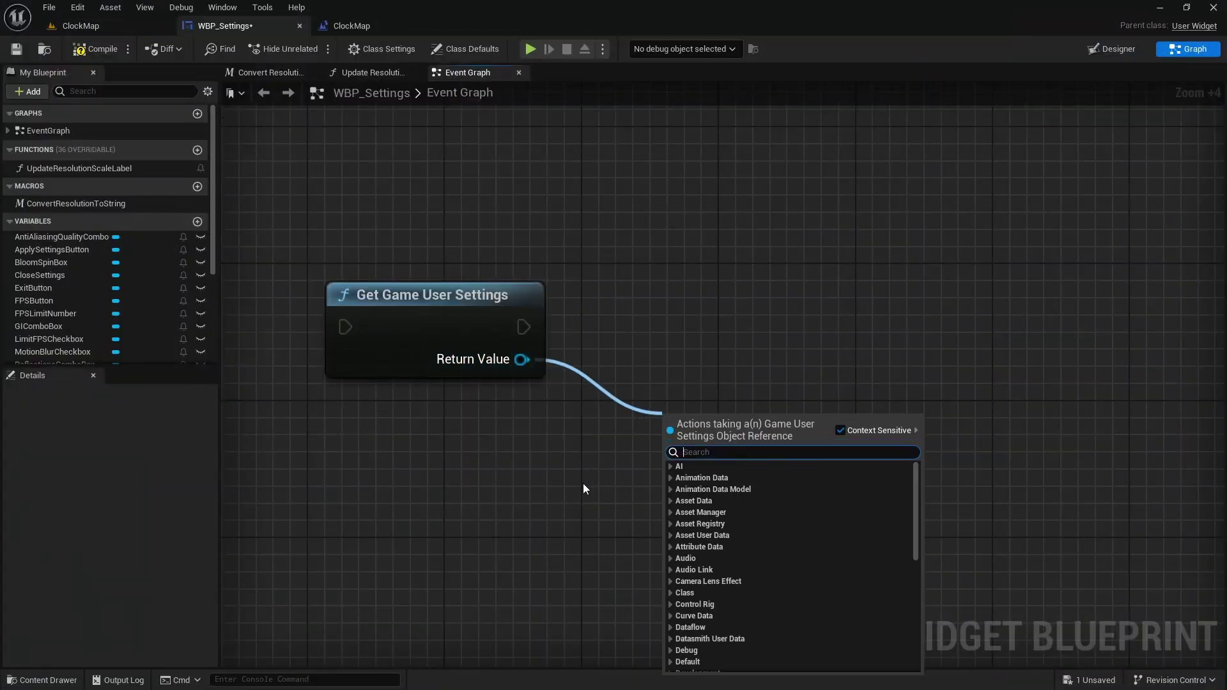
type("lumen")
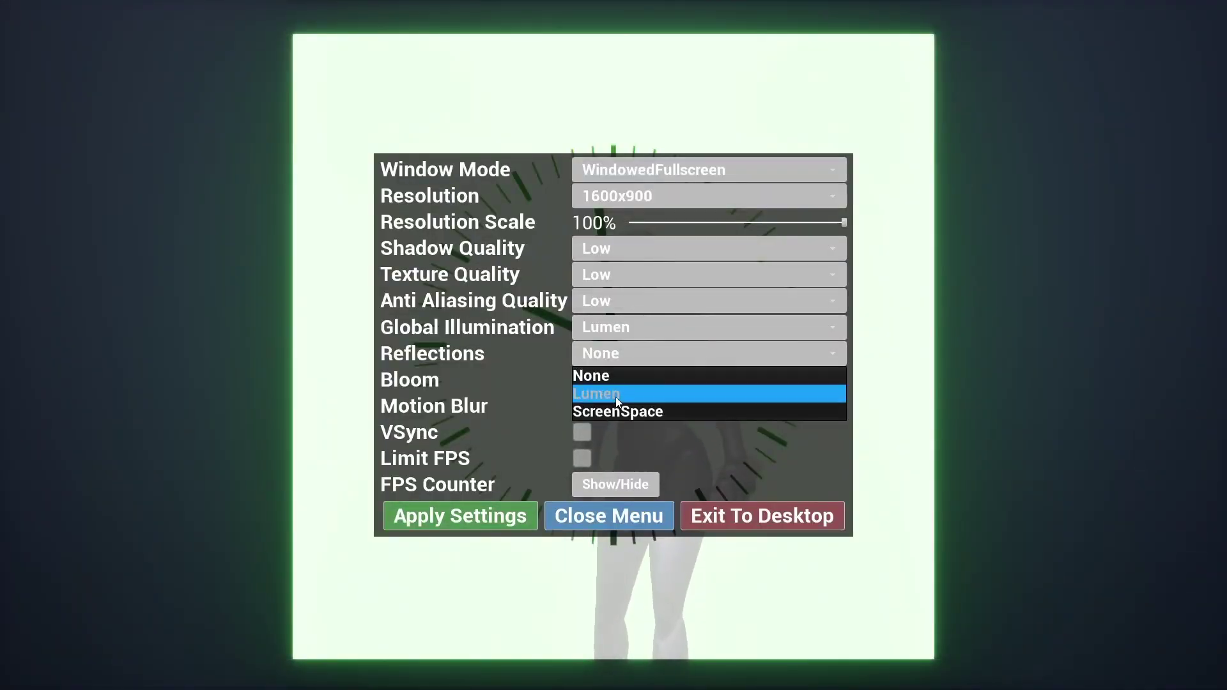
Step: Set Reflections to Lumen in the running game's settings menu
left_click(557, 439)
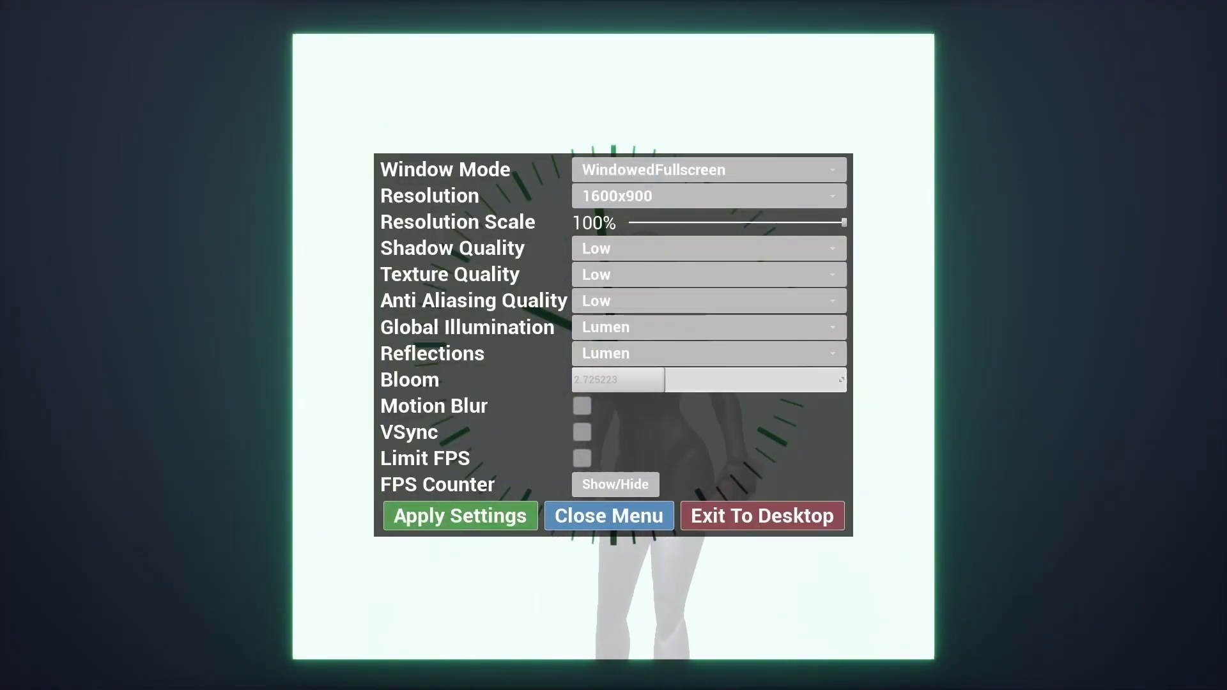